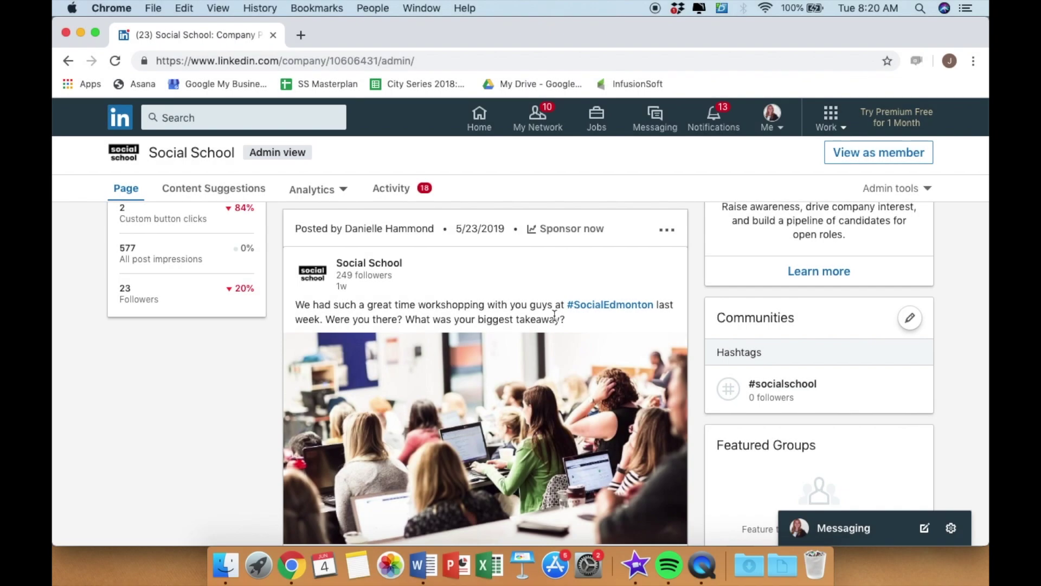
Sponsor the workshop post from Campaign Manager and start a new ad account.
{"action": "scroll", "coordinate": [556, 296], "scroll_direction": "down", "scroll_amount": 5}
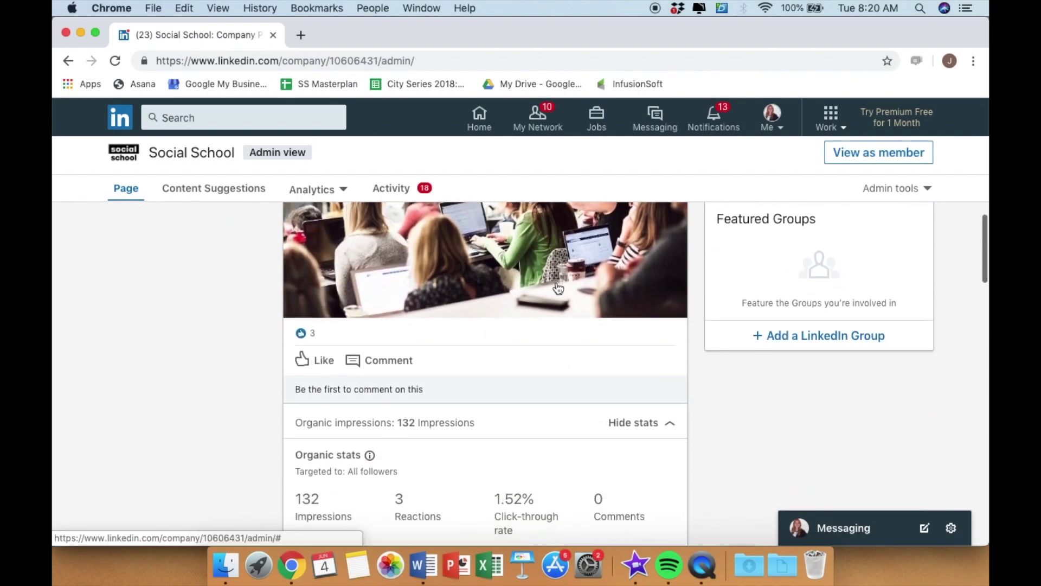
{"action": "scroll", "coordinate": [558, 288], "scroll_direction": "up", "scroll_amount": 4}
{"action": "scroll", "coordinate": [559, 289], "scroll_direction": "up", "scroll_amount": 2}
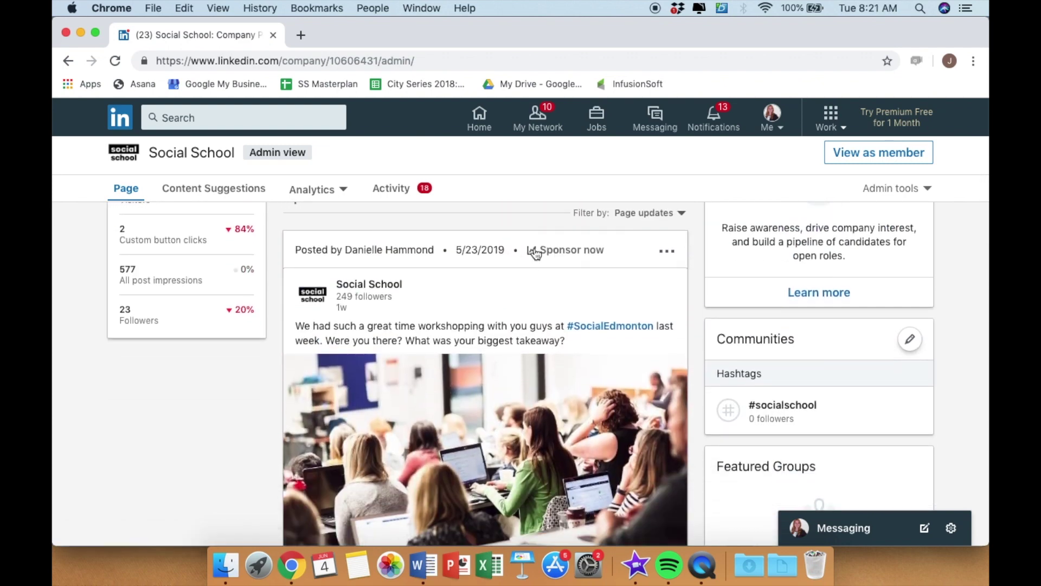
{"action": "left_click", "coordinate": [535, 251]}
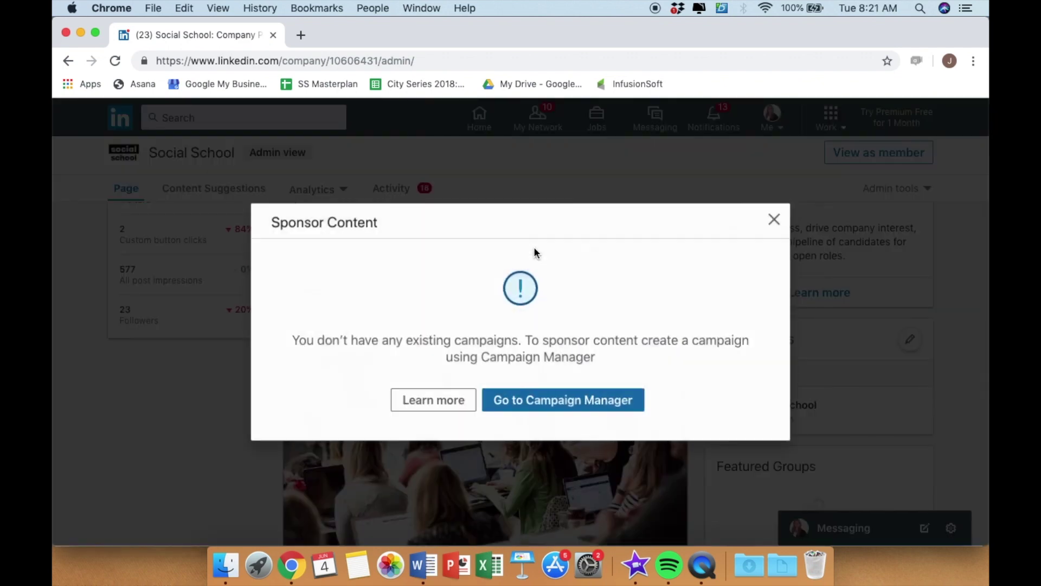
{"action": "left_click", "coordinate": [547, 406]}
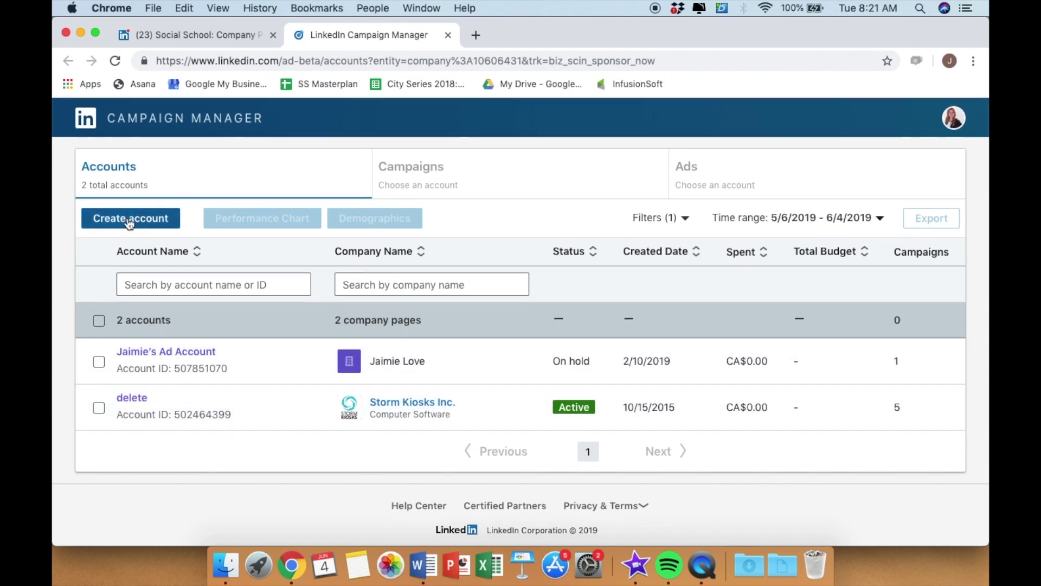
{"action": "left_click", "coordinate": [128, 222]}
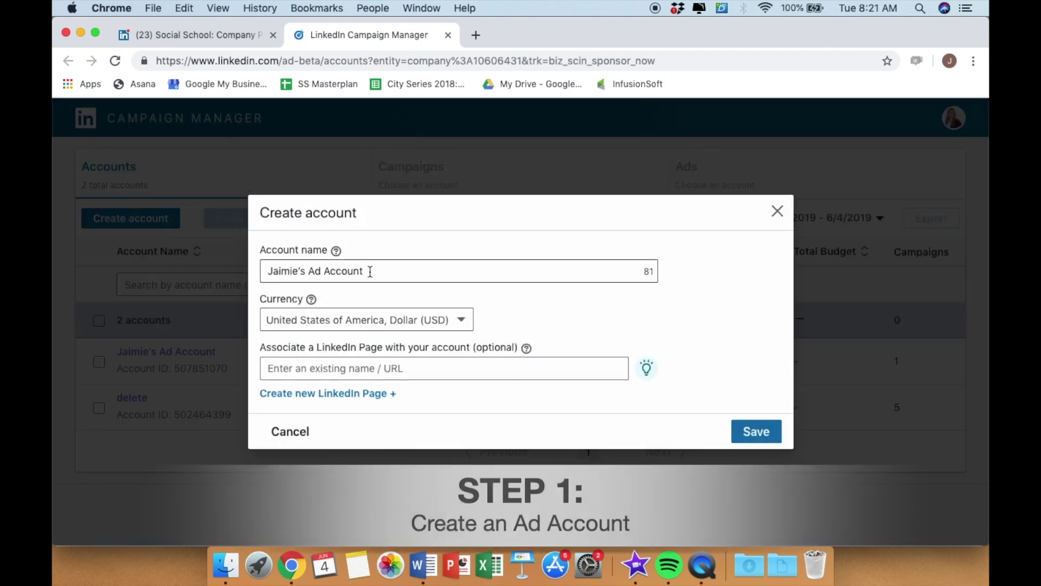
Name the account 'Social School Ad Account', bill in CAD, link the Social School page, and save.
{"action": "left_click_drag", "start_coordinate": [307, 271], "coordinate": [251, 274]}
{"action": "type", "text": "So"}
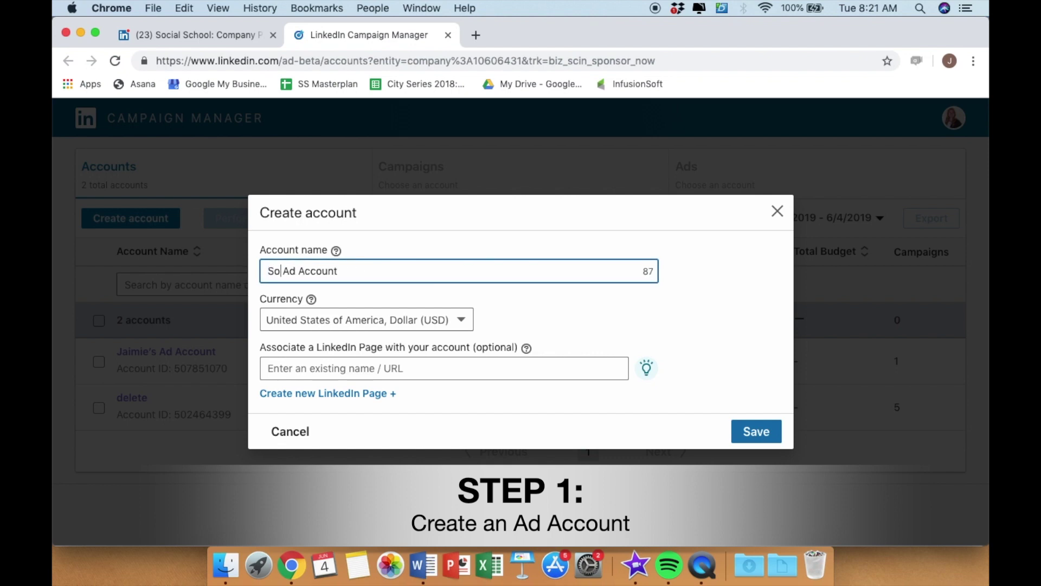
{"action": "type", "text": "cial School"}
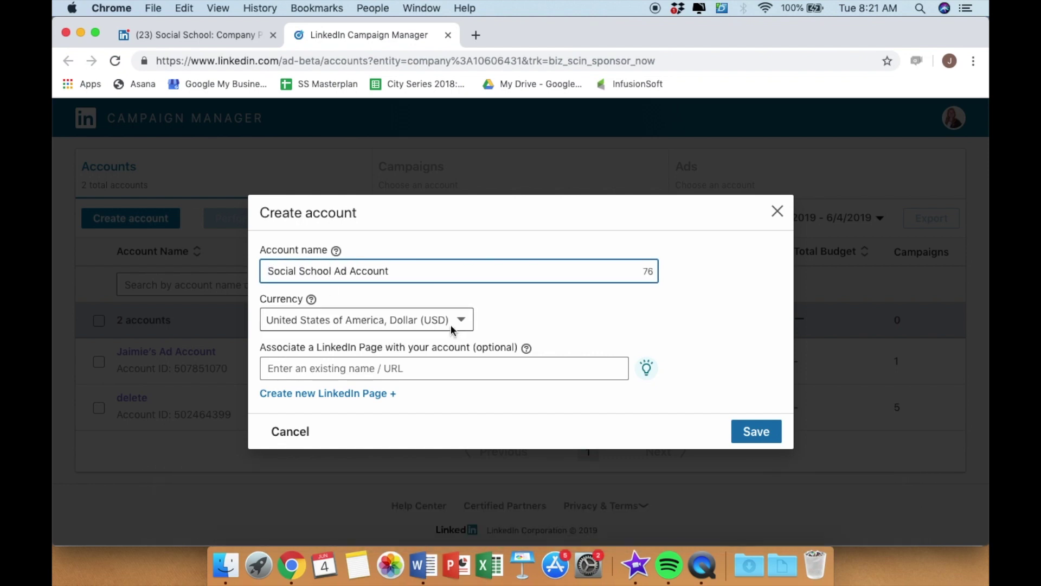
{"action": "left_click", "coordinate": [451, 324]}
{"action": "left_click", "coordinate": [345, 153]}
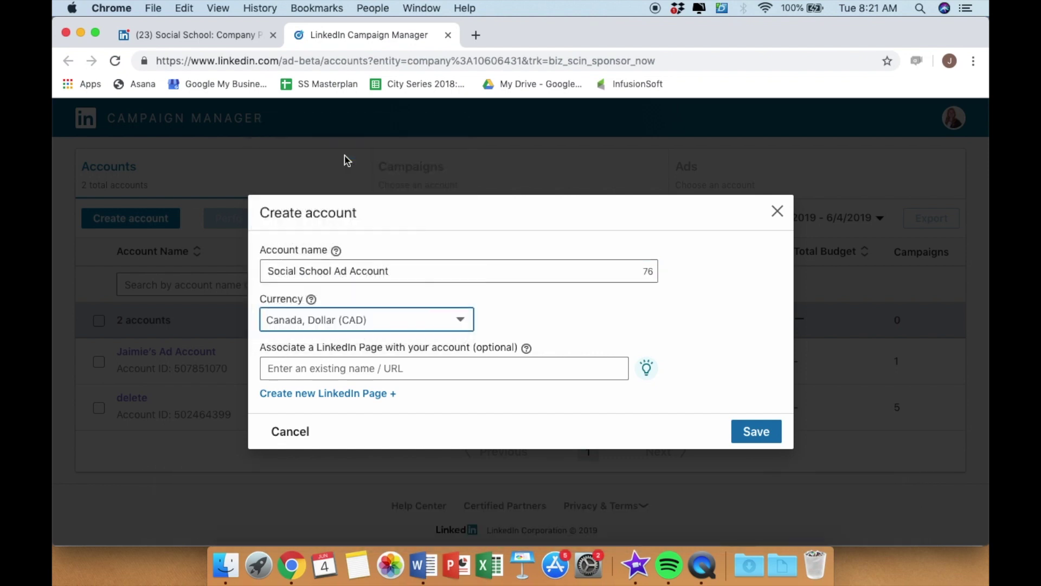
{"action": "left_click", "coordinate": [474, 377]}
{"action": "type", "text": "Social School"}
{"action": "scroll", "coordinate": [477, 369], "scroll_direction": "down", "scroll_amount": 3}
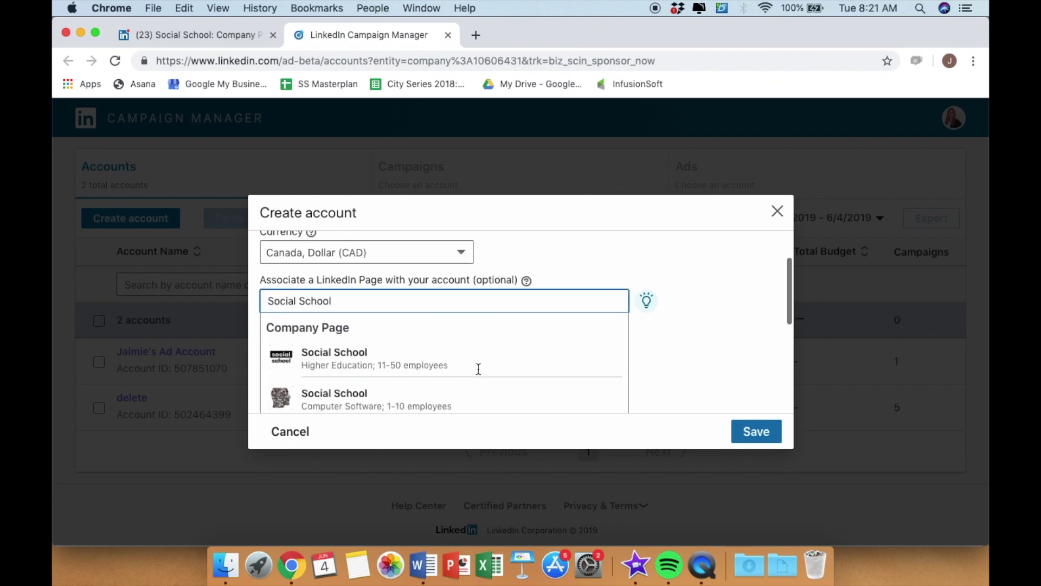
{"action": "left_click", "coordinate": [350, 340]}
{"action": "left_click", "coordinate": [750, 428]}
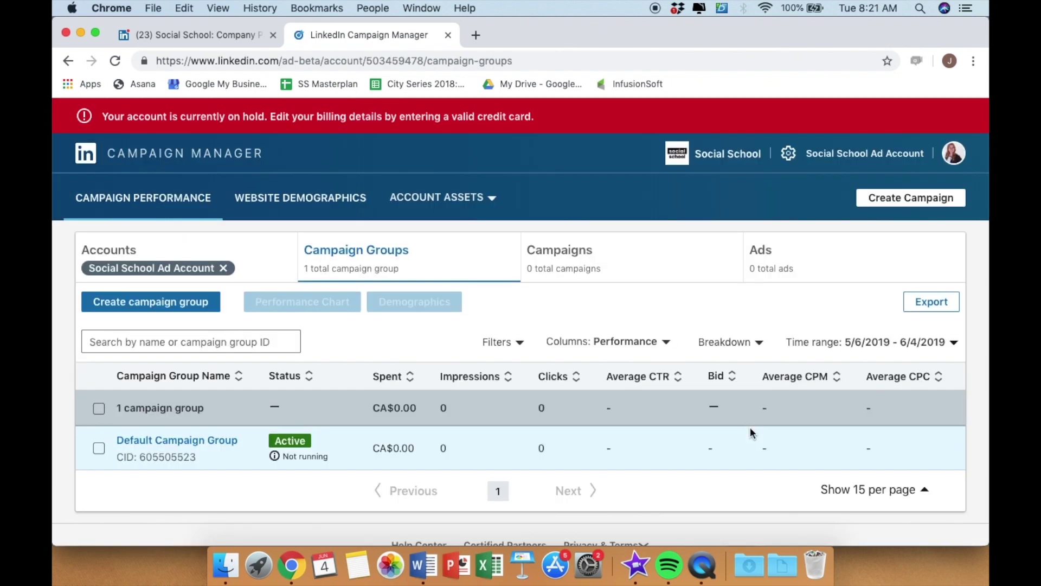
Create campaign 'Engagement - Jun 4, 2019' with the Engagement objective.
{"action": "left_click", "coordinate": [898, 198]}
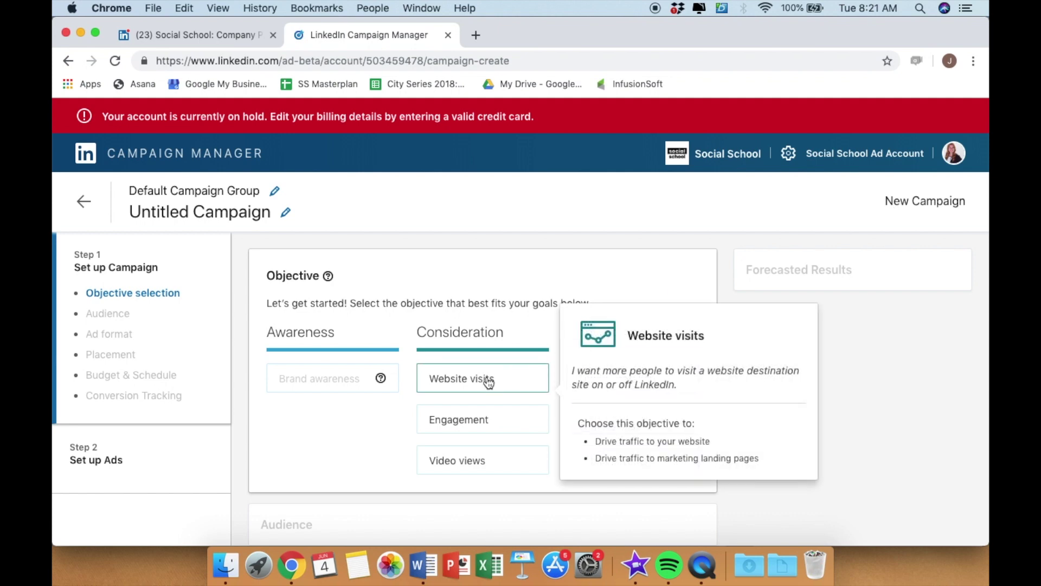
{"action": "left_click", "coordinate": [477, 419]}
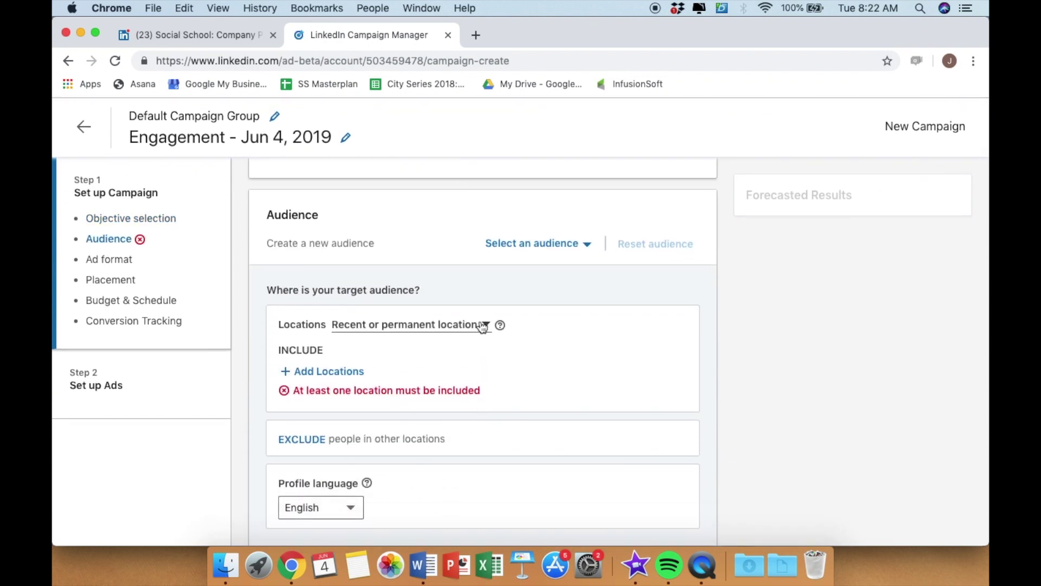
{"action": "left_click", "coordinate": [340, 372]}
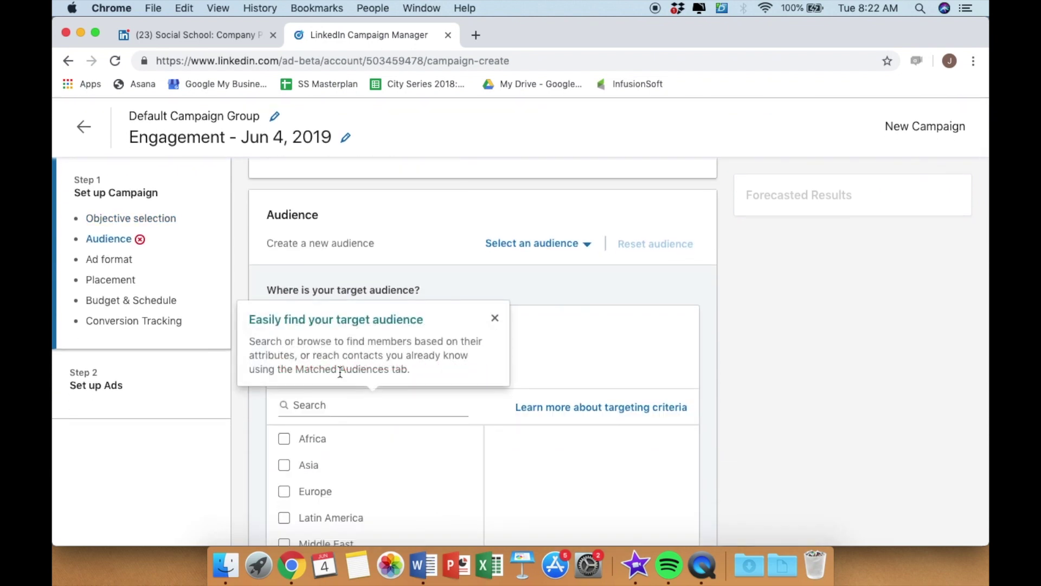
Target Alberta, Canada (Excluding Metro Areas) as the campaign location.
{"action": "left_click", "coordinate": [339, 410]}
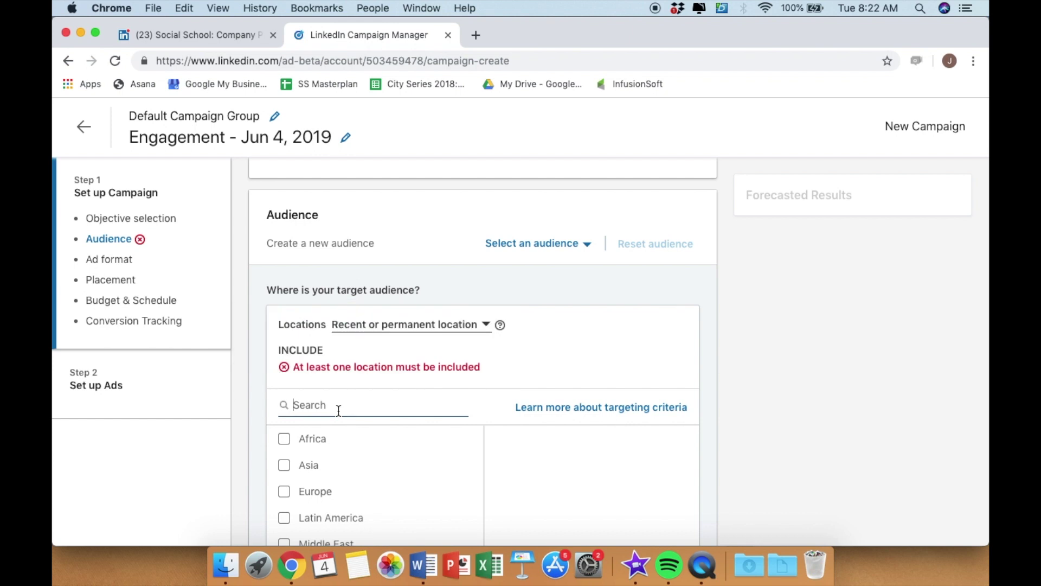
{"action": "type", "text": "Canada"}
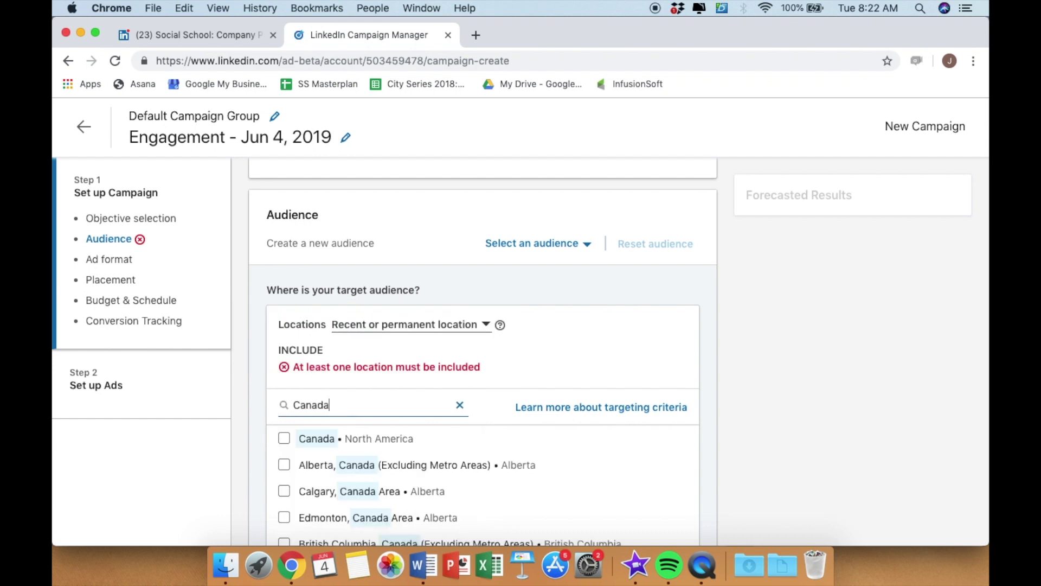
{"action": "left_click", "coordinate": [284, 465]}
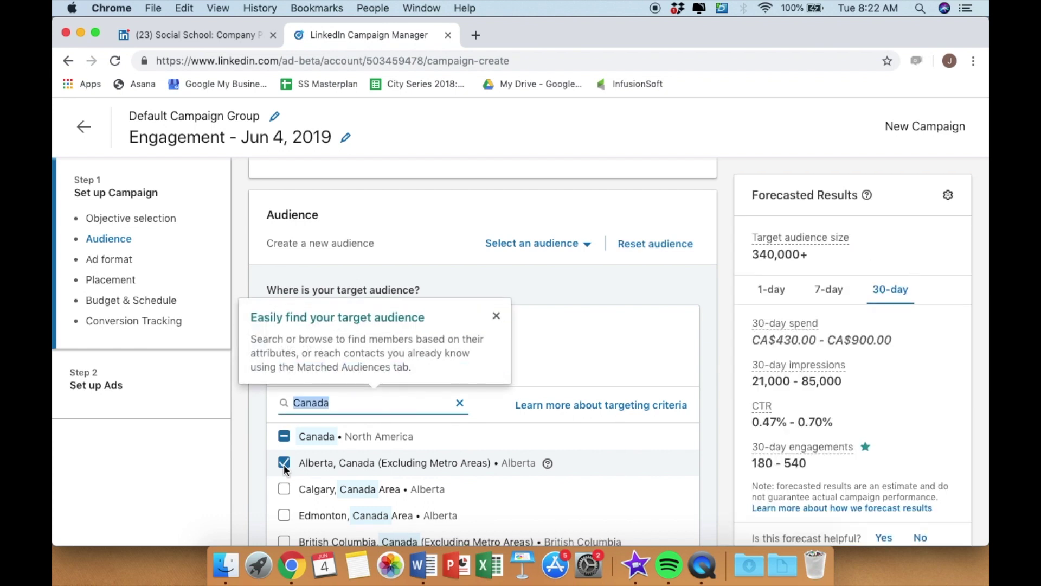
{"action": "left_click", "coordinate": [496, 316]}
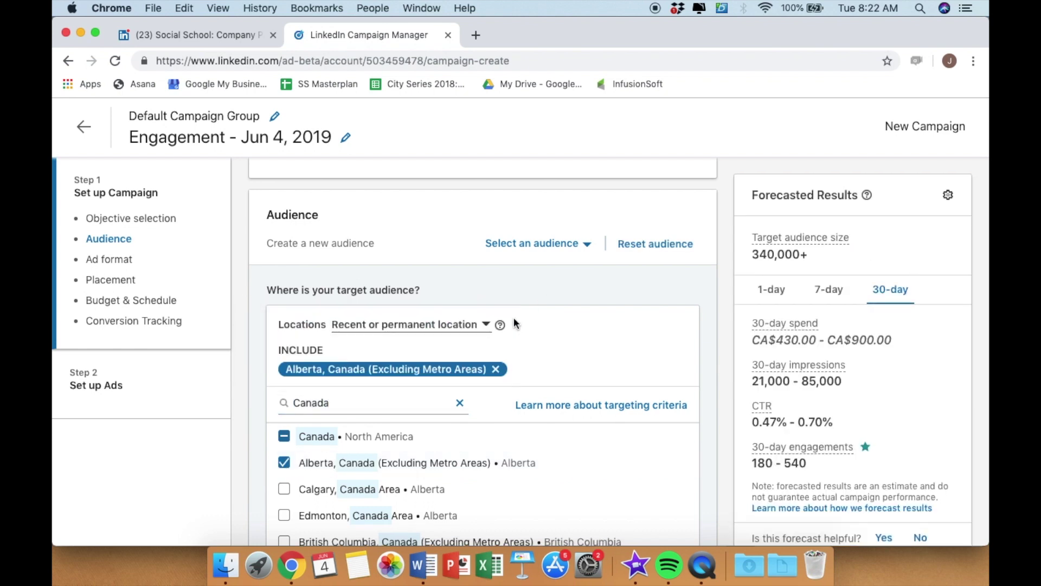
{"action": "scroll", "coordinate": [513, 317], "scroll_direction": "down", "scroll_amount": 1}
{"action": "scroll", "coordinate": [513, 317], "scroll_direction": "down", "scroll_amount": 2}
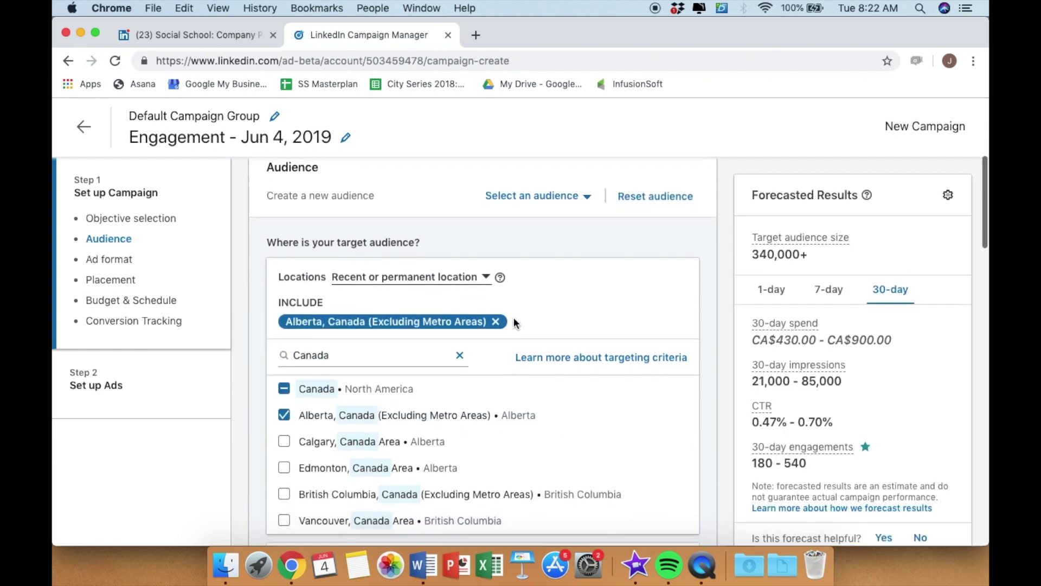
Show 7-day forecast figures and expand the audience attribute criteria.
{"action": "left_click", "coordinate": [830, 291]}
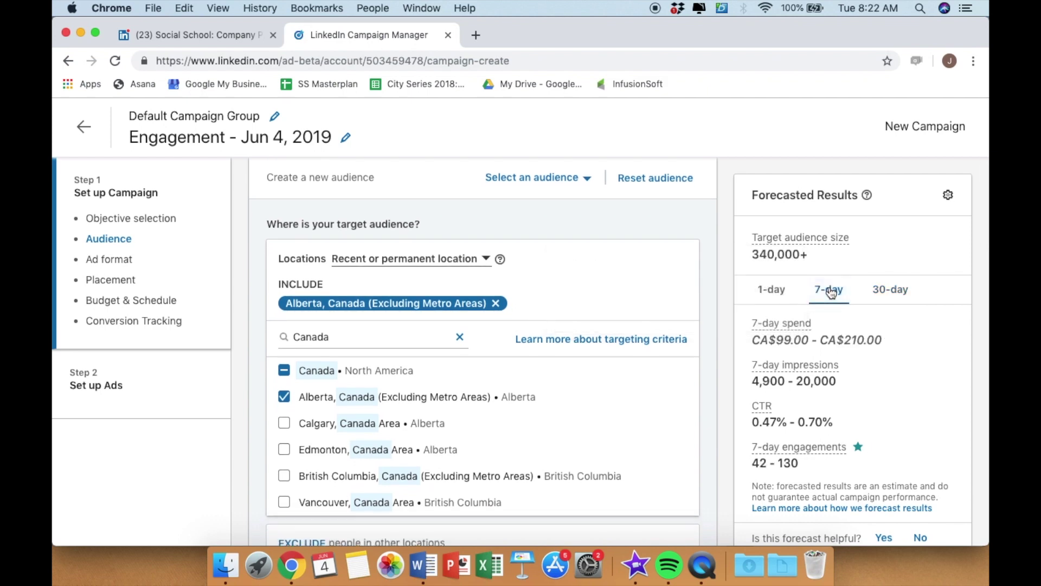
{"action": "scroll", "coordinate": [640, 296], "scroll_direction": "down", "scroll_amount": 5}
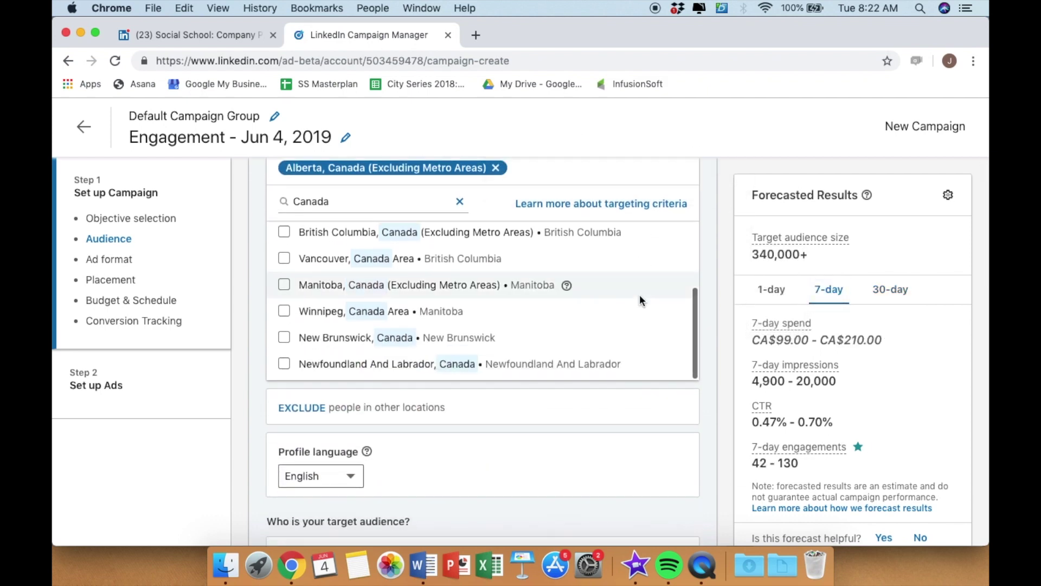
{"action": "scroll", "coordinate": [620, 457], "scroll_direction": "down", "scroll_amount": 10}
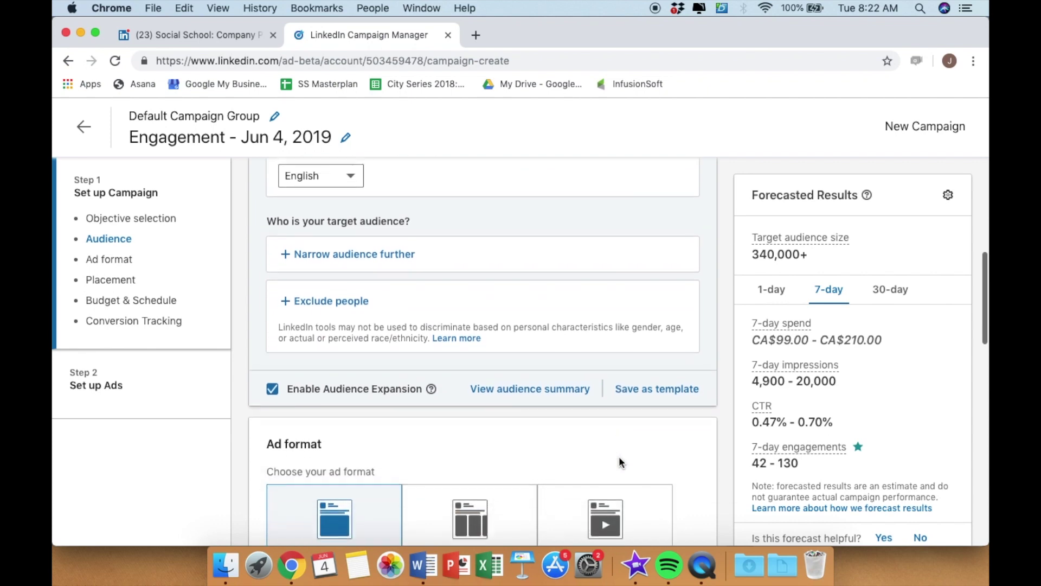
{"action": "left_click", "coordinate": [298, 237]}
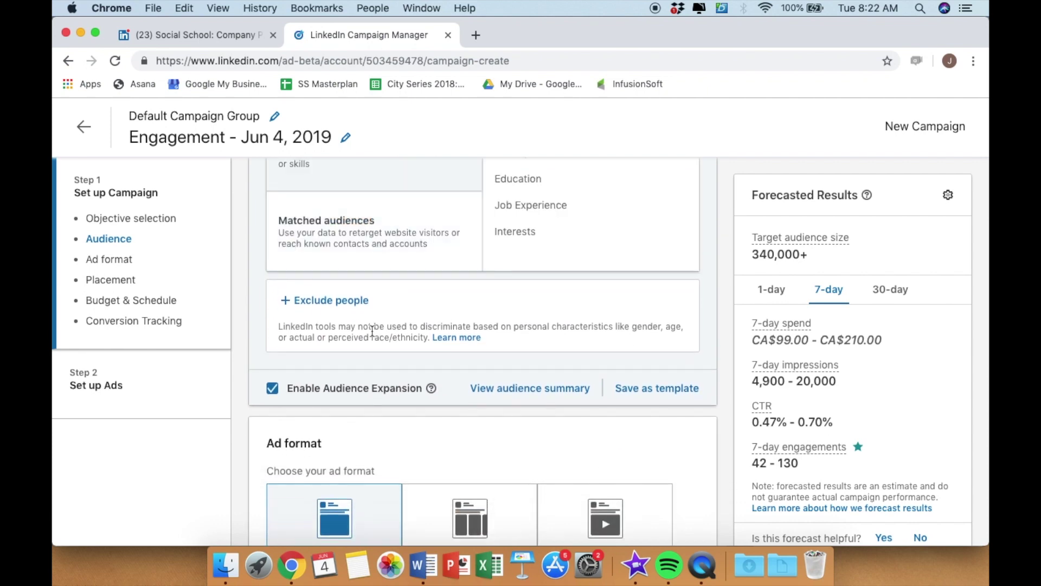
{"action": "scroll", "coordinate": [372, 330], "scroll_direction": "up", "scroll_amount": 3}
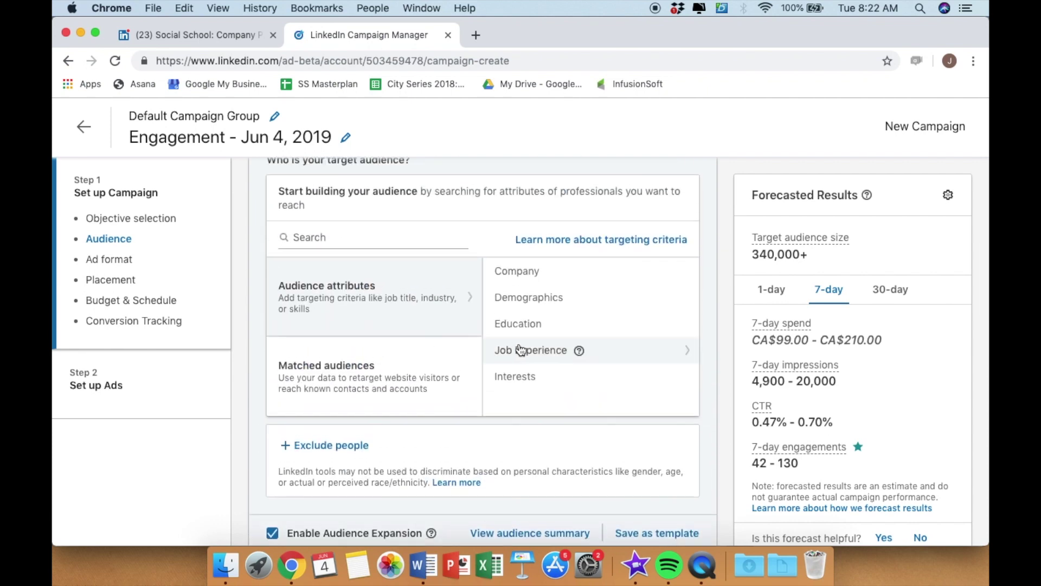
Target the Marketing job function under Job Experience.
{"action": "left_click", "coordinate": [547, 356]}
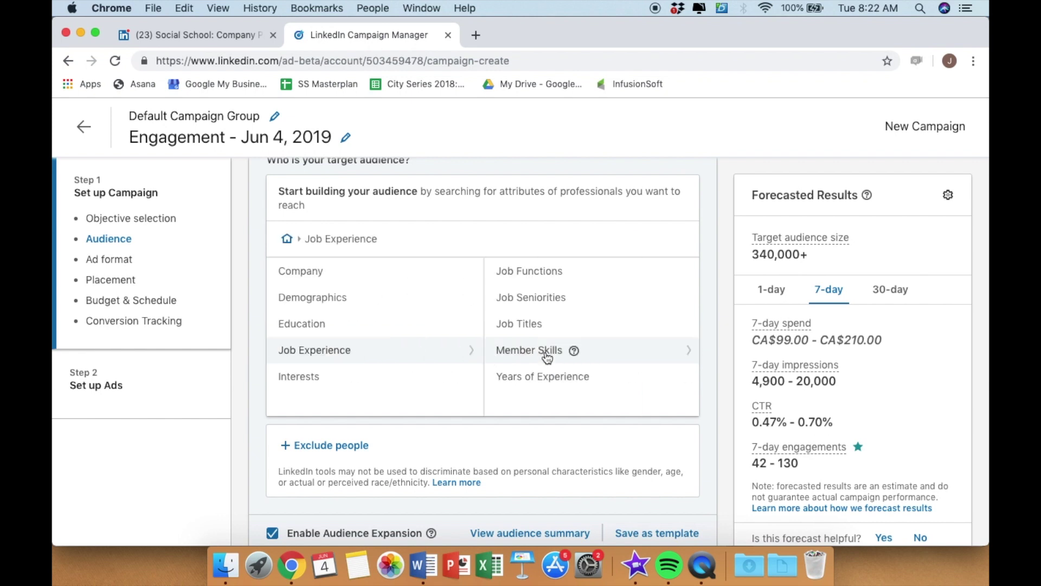
{"action": "left_click", "coordinate": [549, 275]}
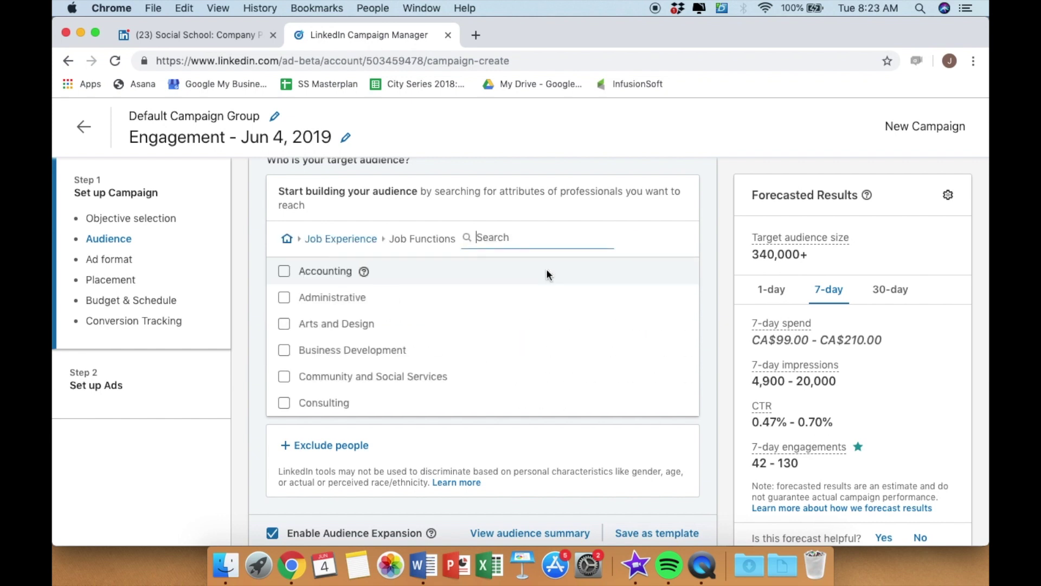
{"action": "type", "text": "marketing"}
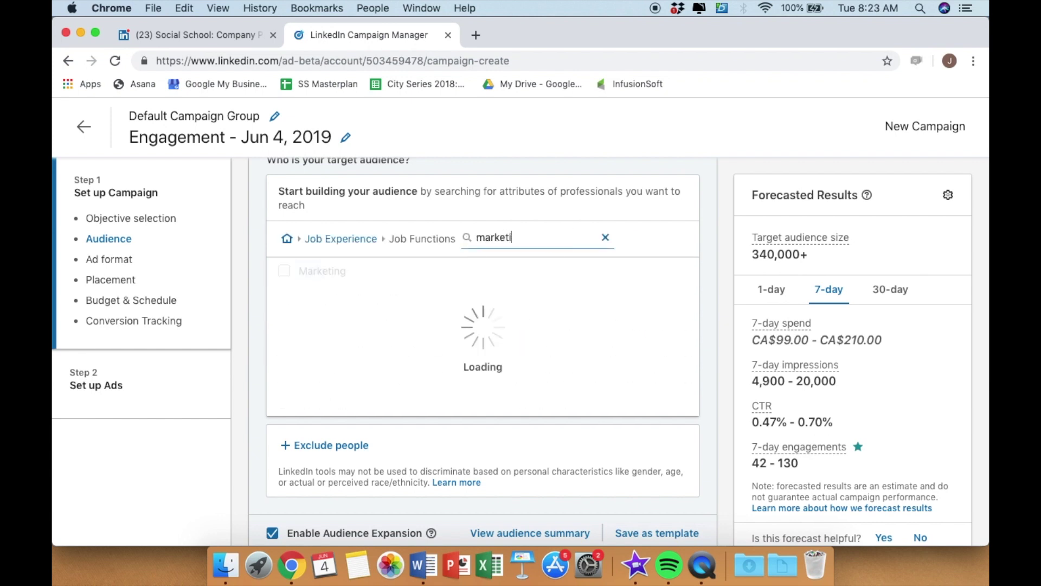
{"action": "left_click", "coordinate": [287, 270]}
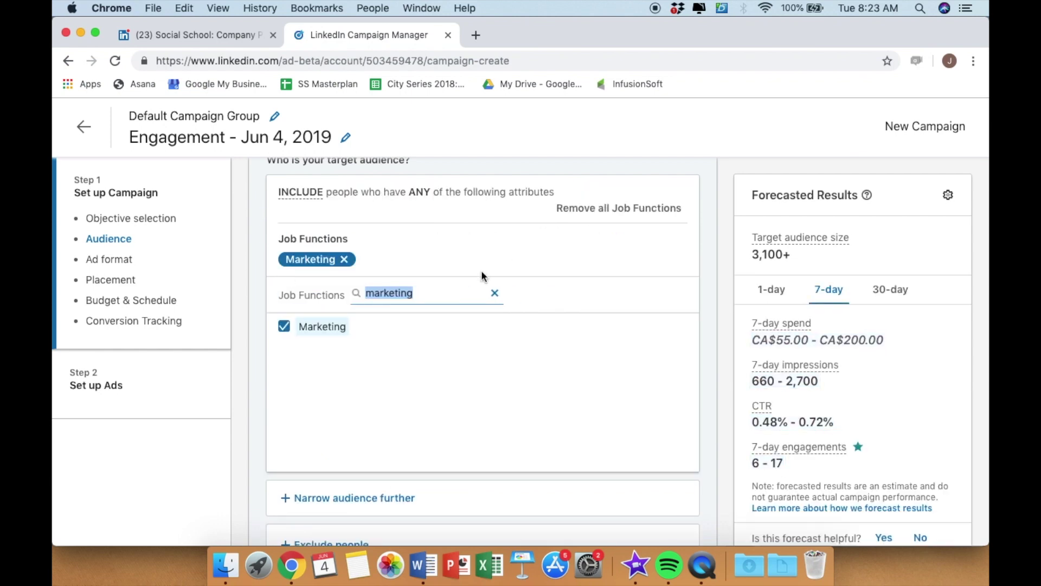
Also target the Entrepreneurship job function and add an AND attribute group.
{"action": "type", "text": "social media"}
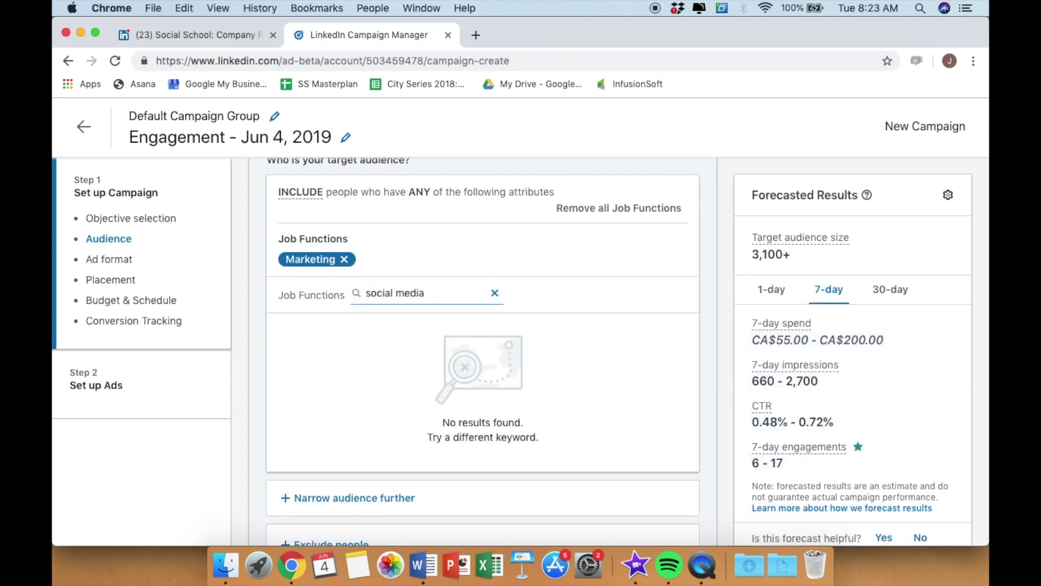
{"action": "left_click_drag", "start_coordinate": [455, 297], "coordinate": [356, 295]}
{"action": "type", "text": "digital"}
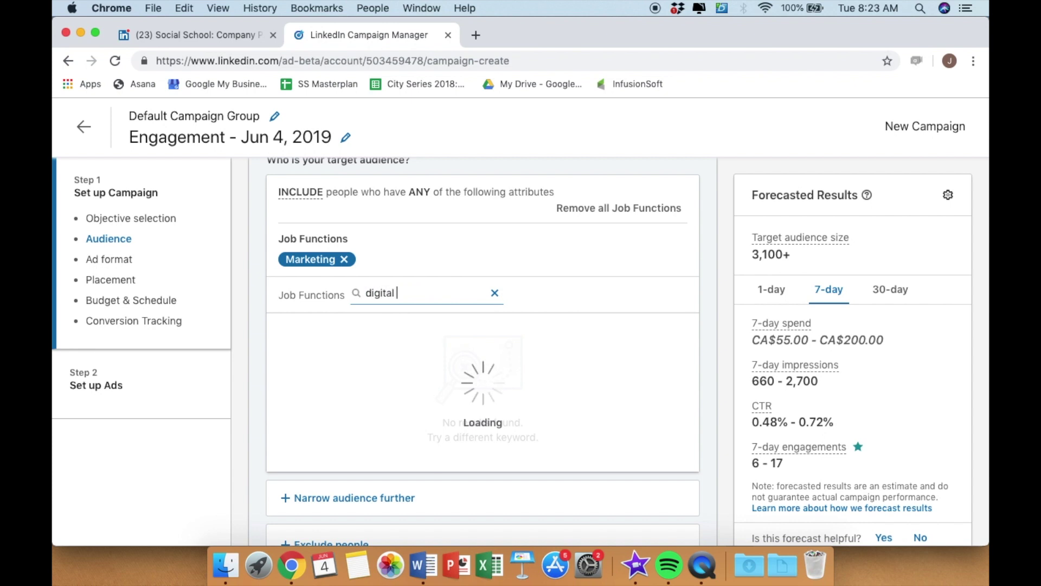
{"action": "type", "text": " marketing"}
{"action": "triple_click", "coordinate": [365, 296]}
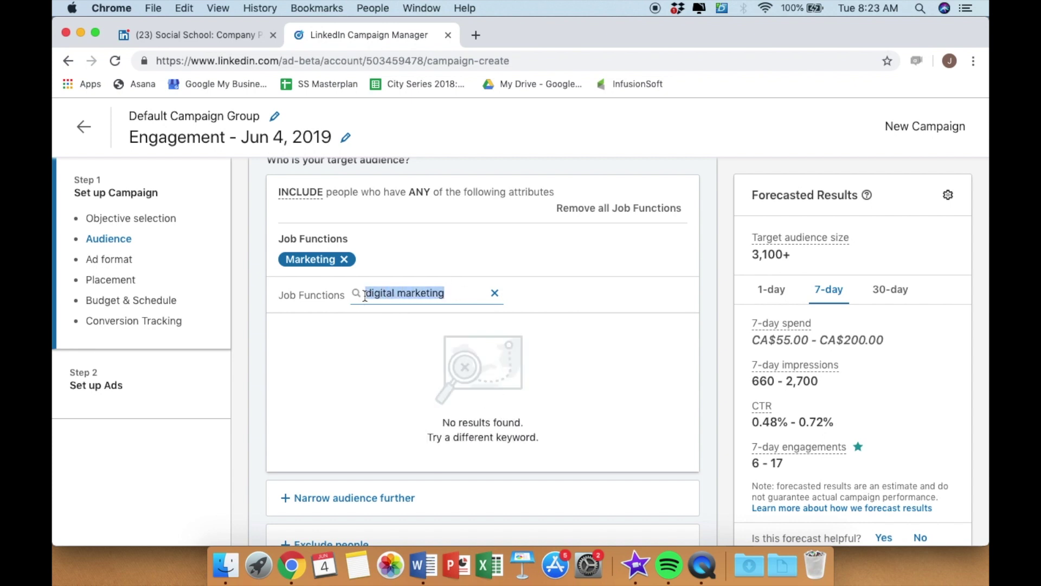
{"action": "type", "text": "entre"}
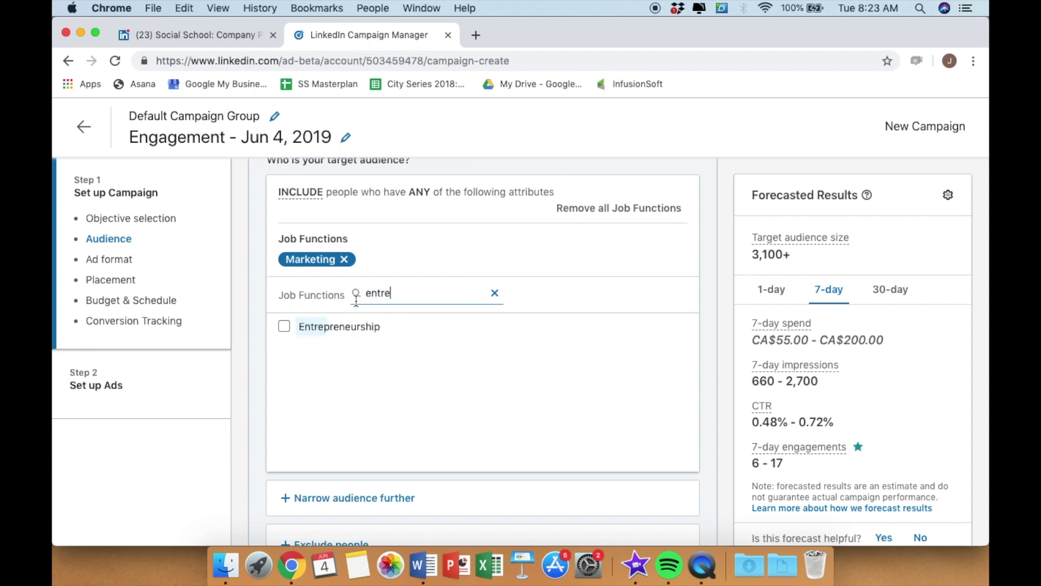
{"action": "left_click", "coordinate": [284, 326]}
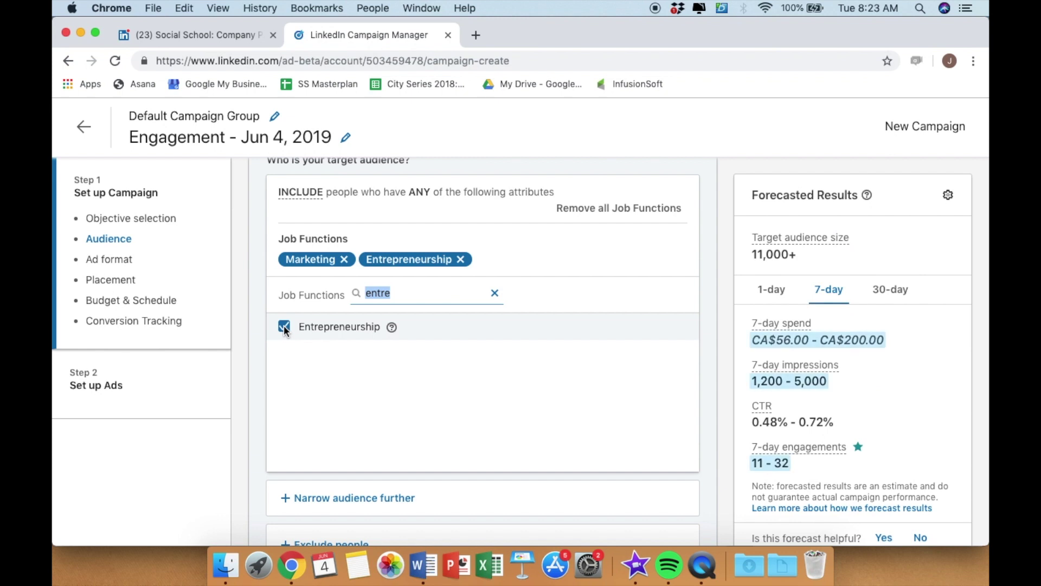
{"action": "left_click", "coordinate": [494, 293]}
{"action": "scroll", "coordinate": [720, 393], "scroll_direction": "down", "scroll_amount": 5}
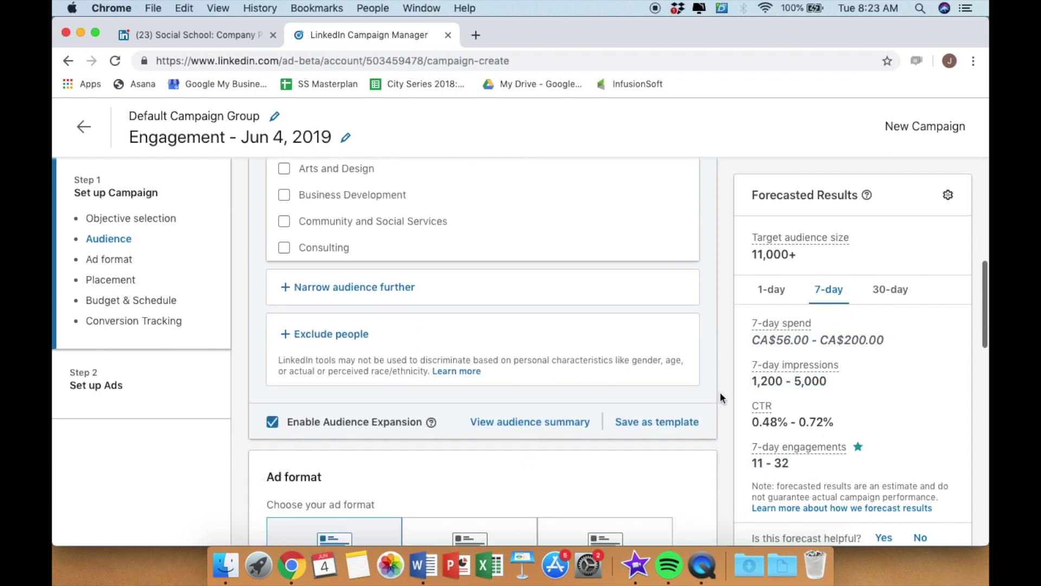
{"action": "left_click", "coordinate": [284, 280]}
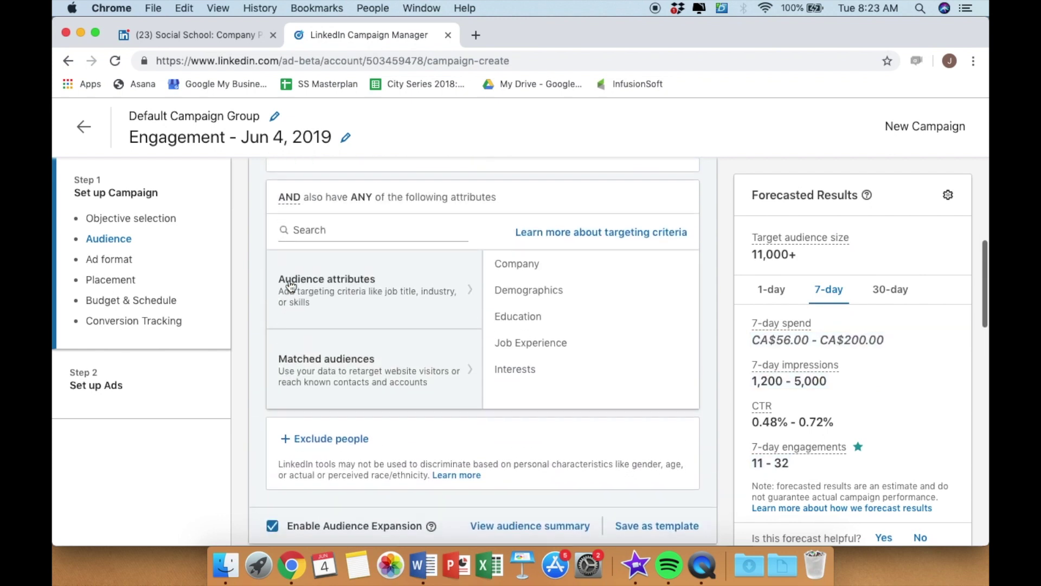
Limit the audience to members aged 25 to 34 and 35 to 54.
{"action": "left_click", "coordinate": [537, 312]}
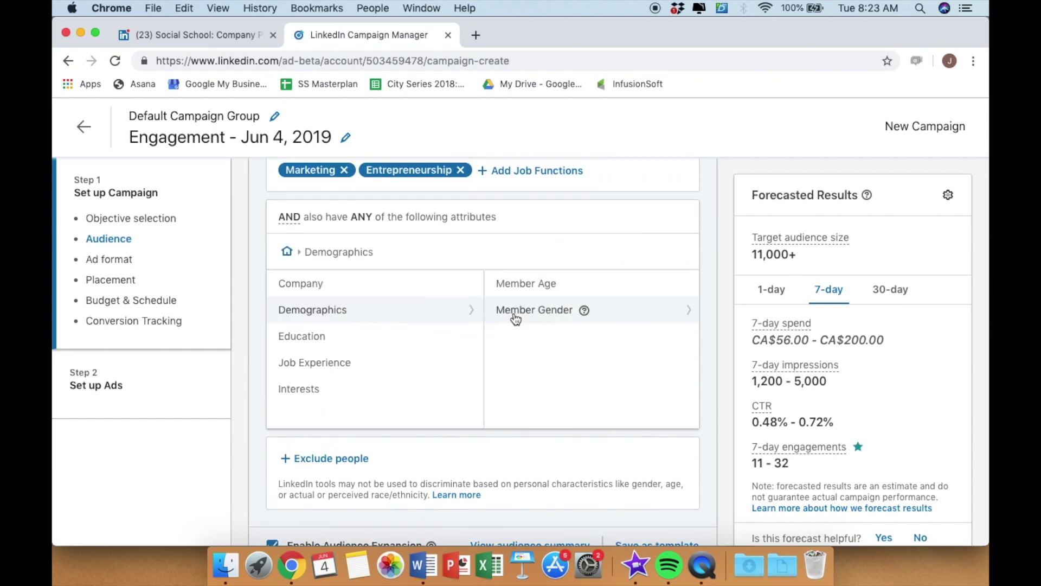
{"action": "left_click", "coordinate": [534, 286]}
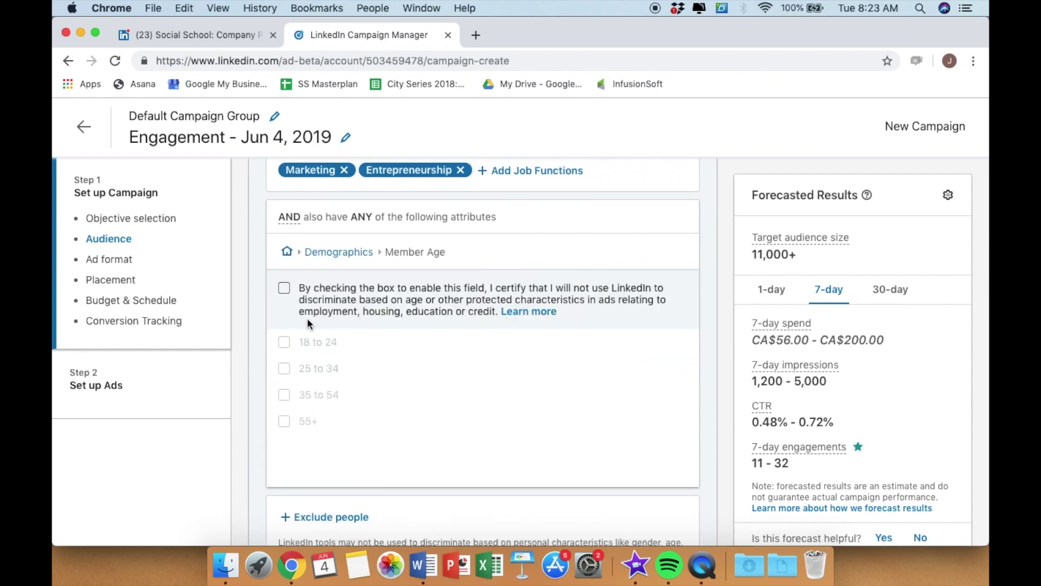
{"action": "left_click", "coordinate": [284, 287]}
{"action": "left_click", "coordinate": [284, 369]}
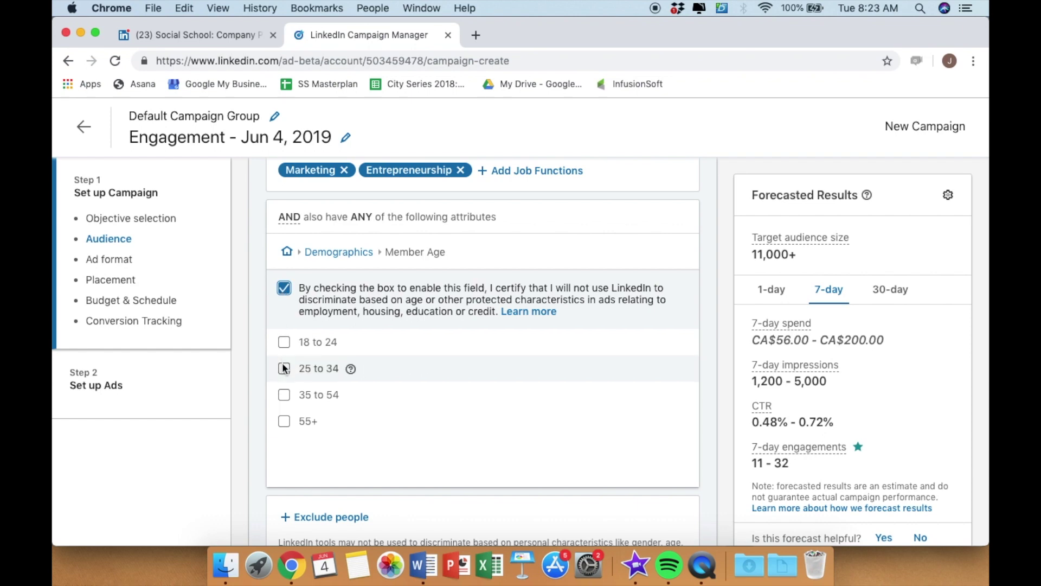
{"action": "left_click", "coordinate": [284, 486]}
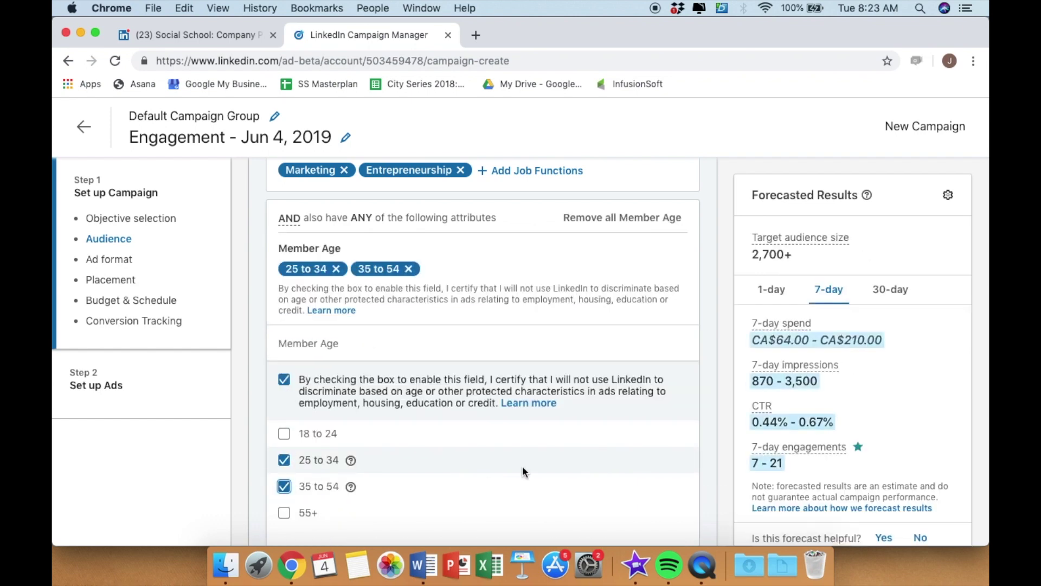
{"action": "scroll", "coordinate": [522, 466], "scroll_direction": "down", "scroll_amount": 3}
{"action": "scroll", "coordinate": [525, 470], "scroll_direction": "down", "scroll_amount": 3}
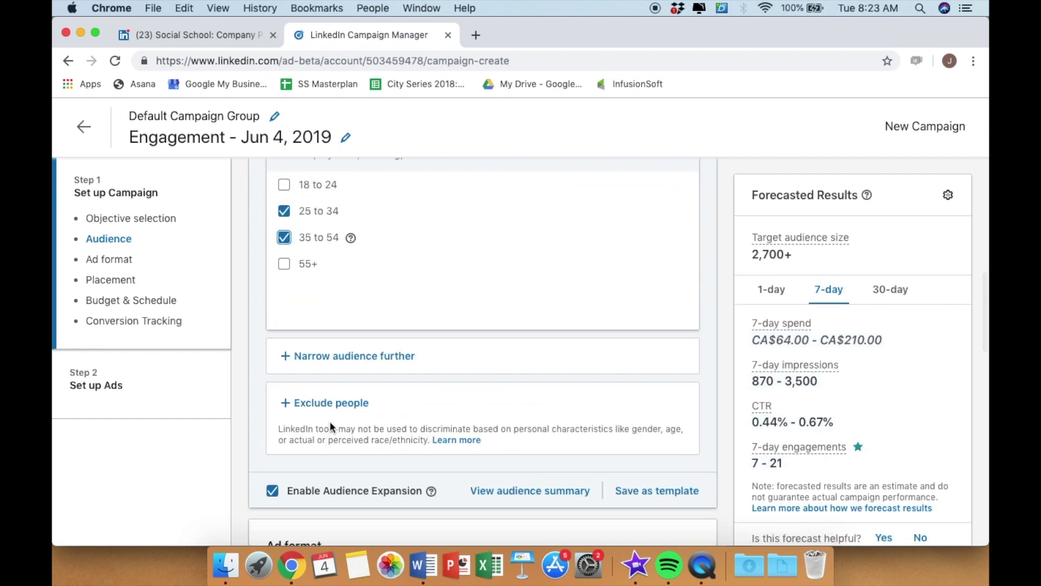
Add a gender criterion targeting both female and male members.
{"action": "left_click", "coordinate": [289, 356]}
{"action": "scroll", "coordinate": [434, 304], "scroll_direction": "up", "scroll_amount": 2}
{"action": "left_click", "coordinate": [519, 265]}
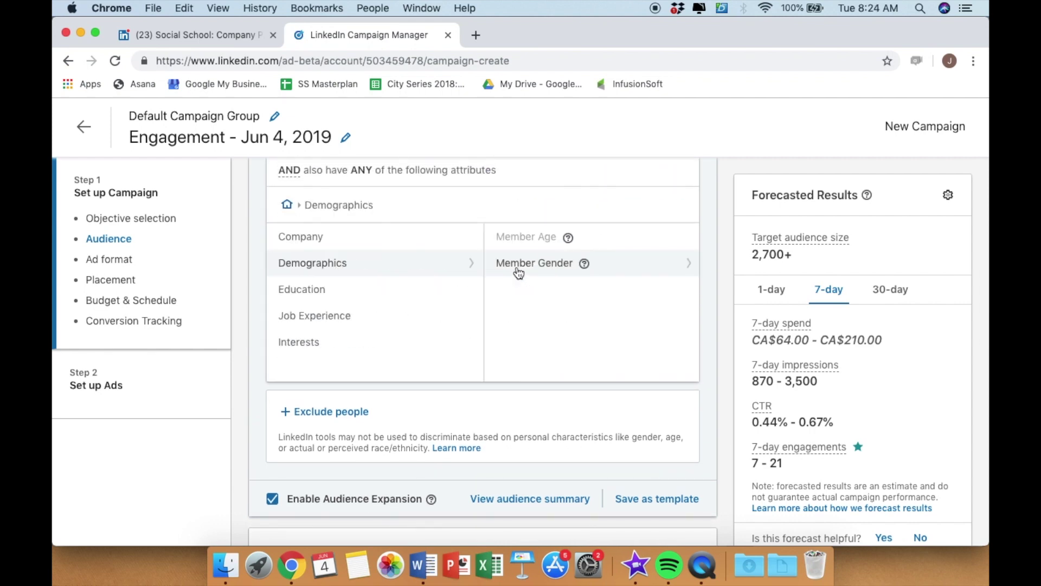
{"action": "left_click", "coordinate": [535, 264]}
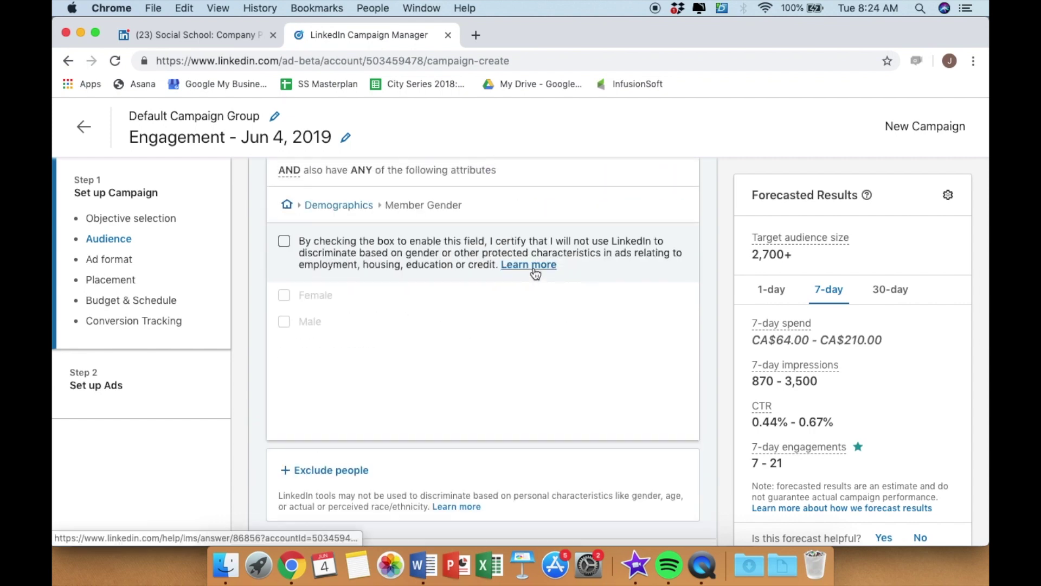
{"action": "left_click", "coordinate": [284, 241]}
{"action": "left_click", "coordinate": [286, 294]}
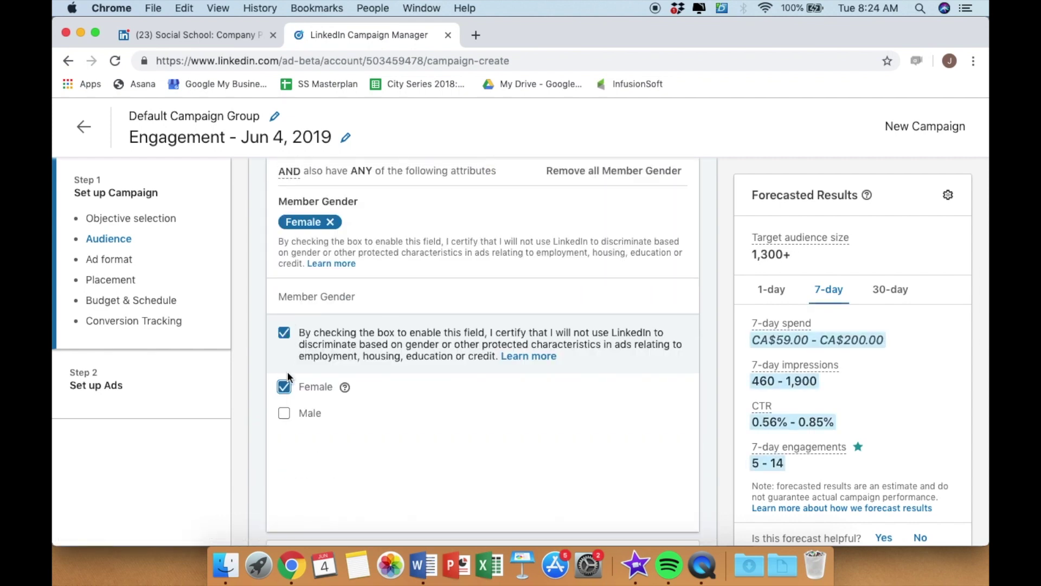
{"action": "left_click", "coordinate": [285, 413]}
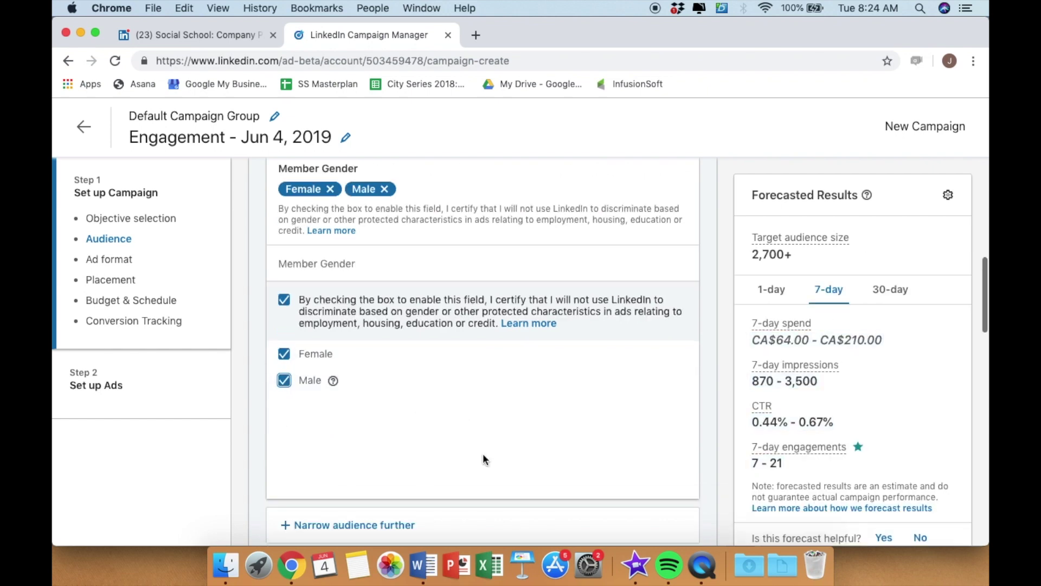
{"action": "scroll", "coordinate": [482, 453], "scroll_direction": "down", "scroll_amount": 6}
Lower the daily budget to the CA$10.00 minimum and schedule set start and end dates.
{"action": "scroll", "coordinate": [485, 459], "scroll_direction": "down", "scroll_amount": 4}
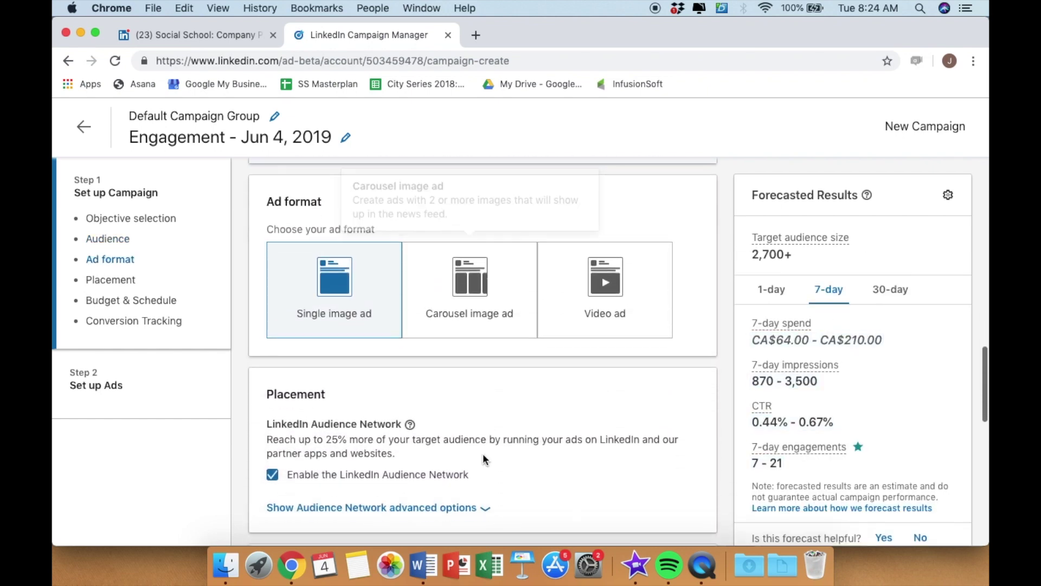
{"action": "scroll", "coordinate": [484, 455], "scroll_direction": "down", "scroll_amount": 6}
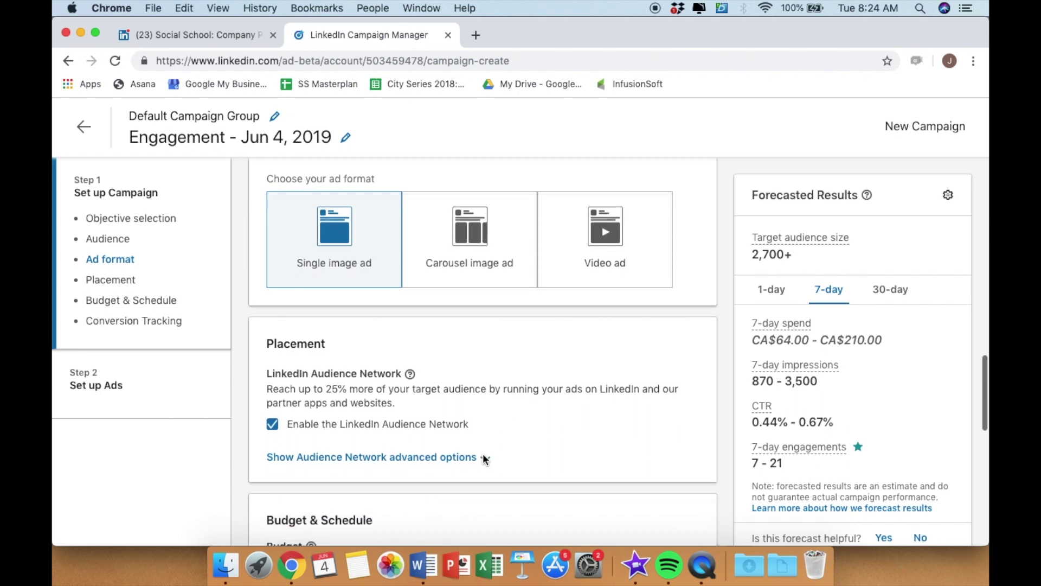
{"action": "scroll", "coordinate": [483, 454], "scroll_direction": "down", "scroll_amount": 2}
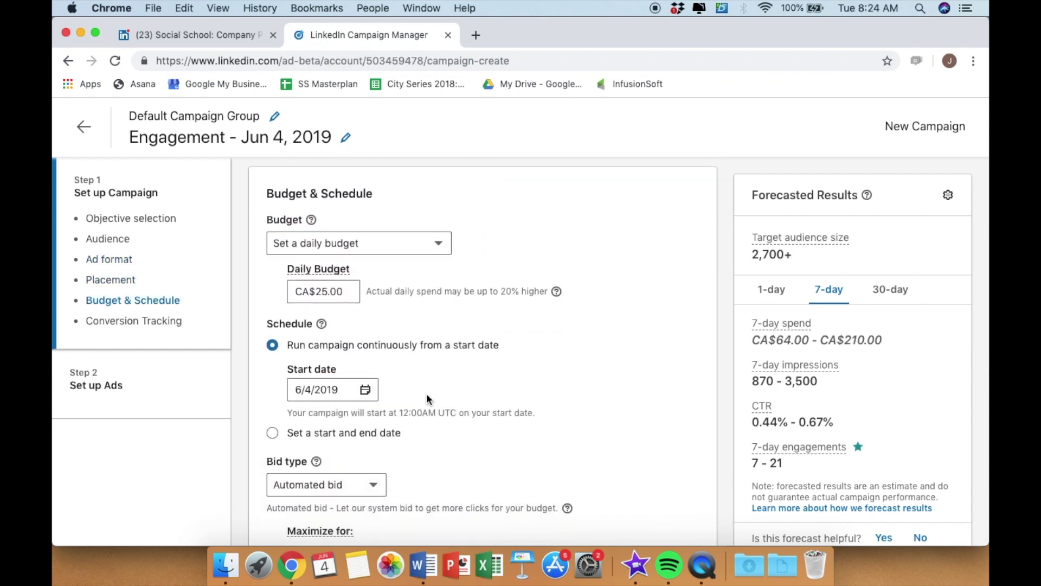
{"action": "left_click", "coordinate": [408, 242]}
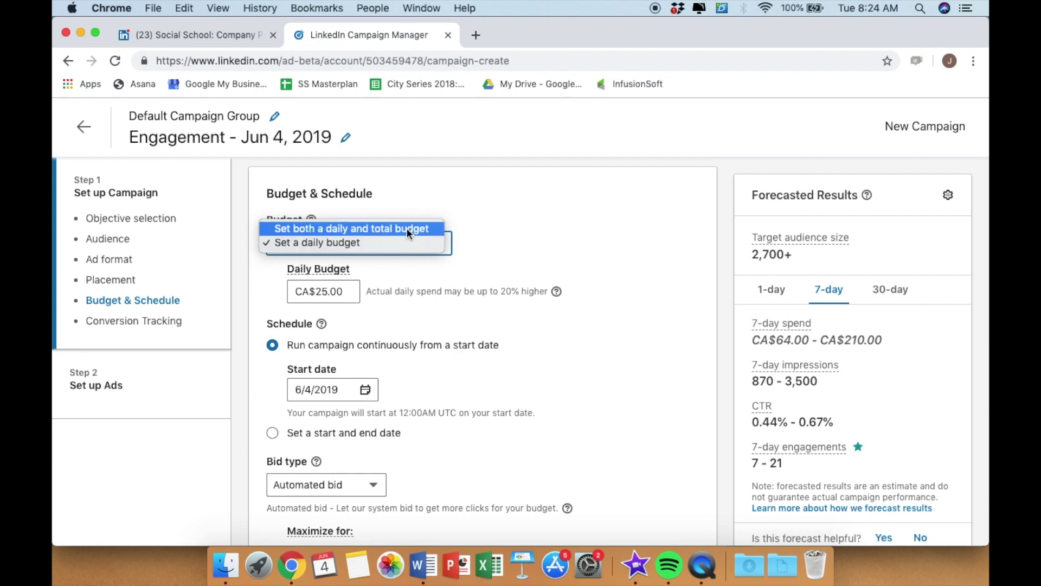
{"action": "left_click", "coordinate": [380, 293]}
{"action": "left_click", "coordinate": [289, 287]}
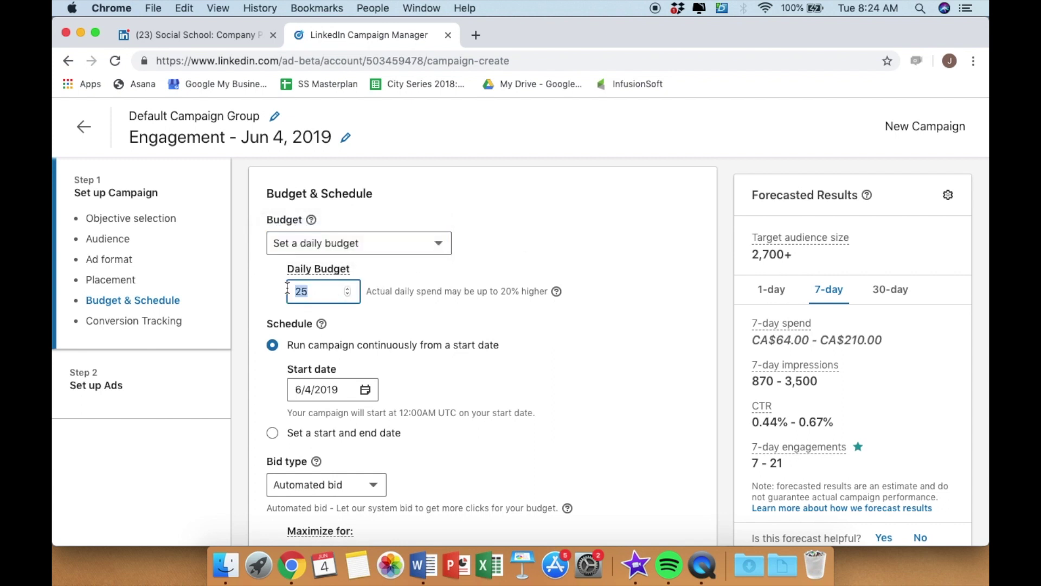
{"action": "type", "text": "5"}
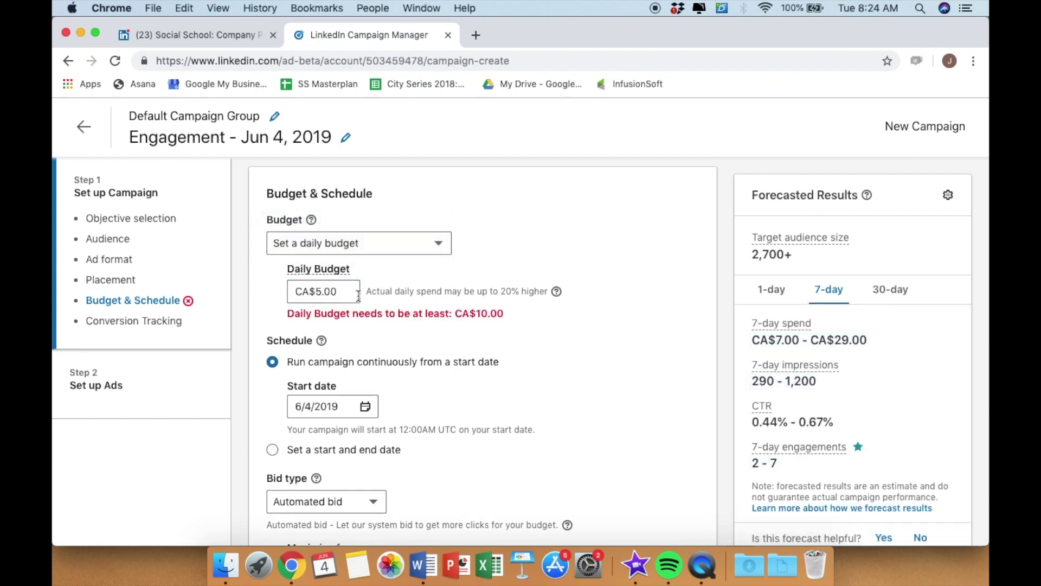
{"action": "left_click", "coordinate": [586, 385]}
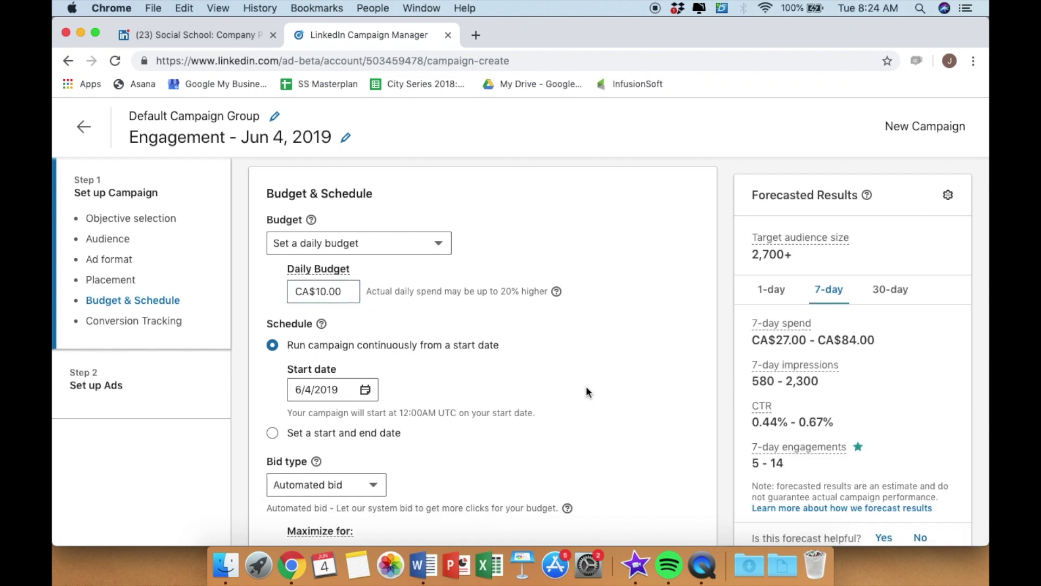
{"action": "scroll", "coordinate": [586, 385], "scroll_direction": "down", "scroll_amount": 2}
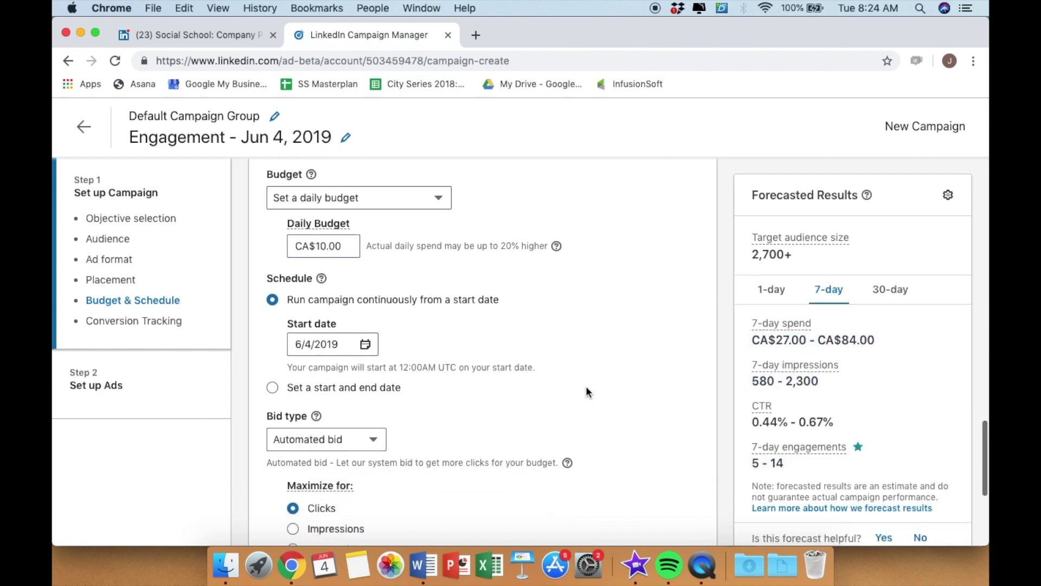
{"action": "scroll", "coordinate": [585, 386], "scroll_direction": "down", "scroll_amount": 1}
{"action": "left_click", "coordinate": [273, 378]}
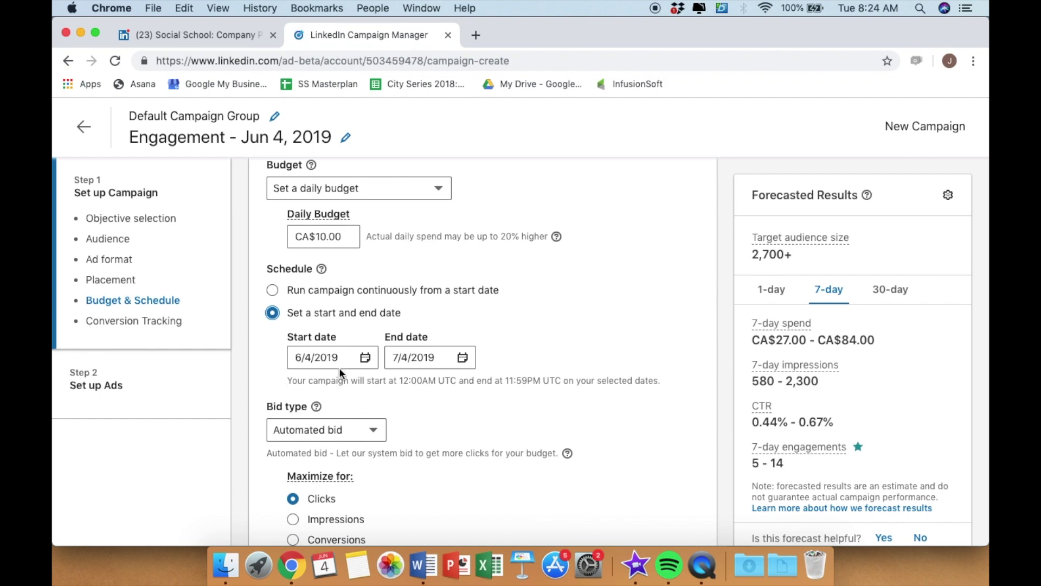
End the campaign on 6/10/2019, optimize bidding for impressions, and save the draft.
{"action": "left_click", "coordinate": [410, 360]}
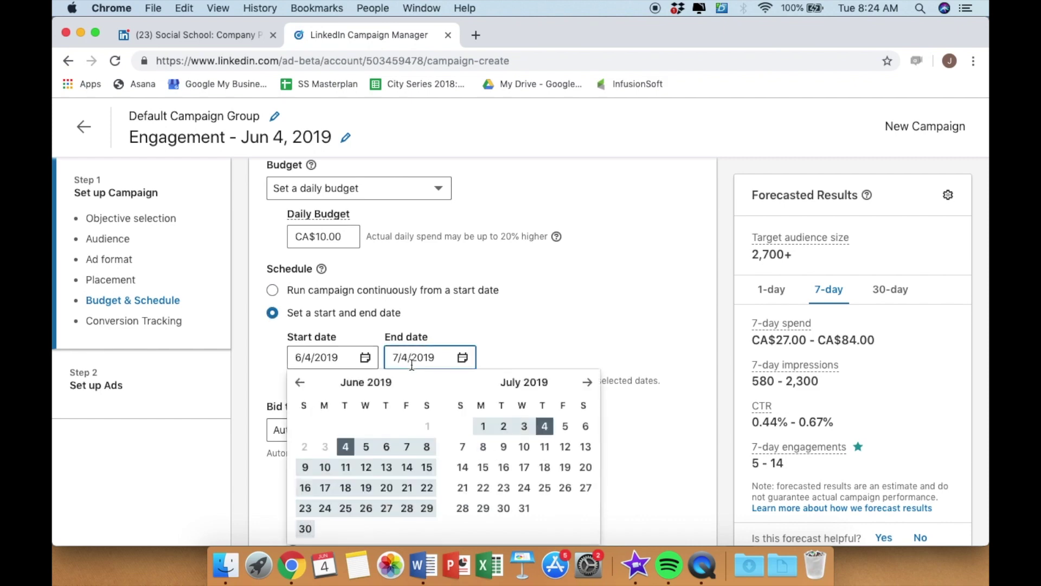
{"action": "left_click", "coordinate": [325, 467]}
{"action": "scroll", "coordinate": [327, 468], "scroll_direction": "down", "scroll_amount": 2}
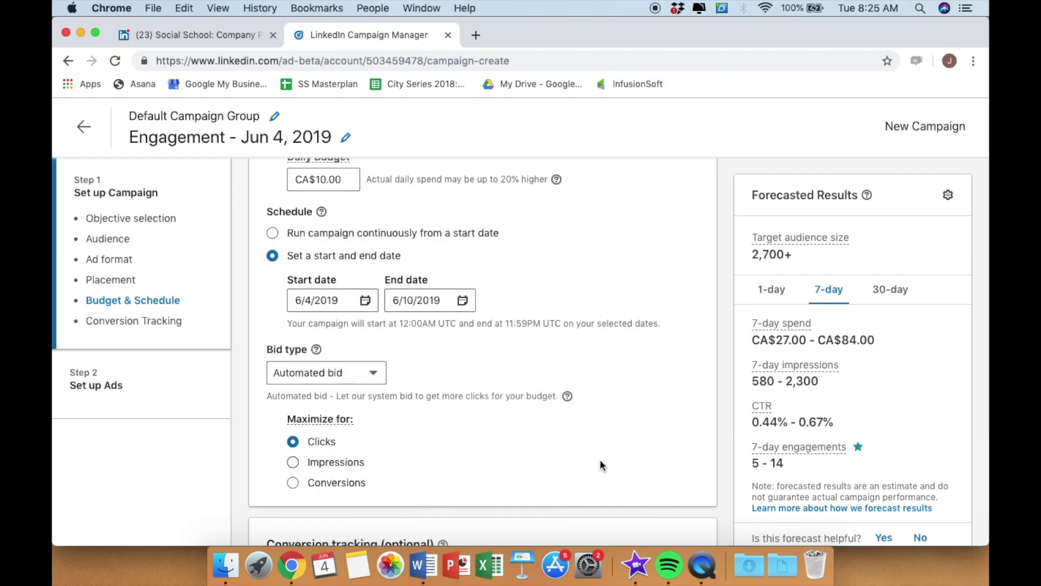
{"action": "scroll", "coordinate": [599, 459], "scroll_direction": "down", "scroll_amount": 2}
{"action": "left_click", "coordinate": [293, 410]}
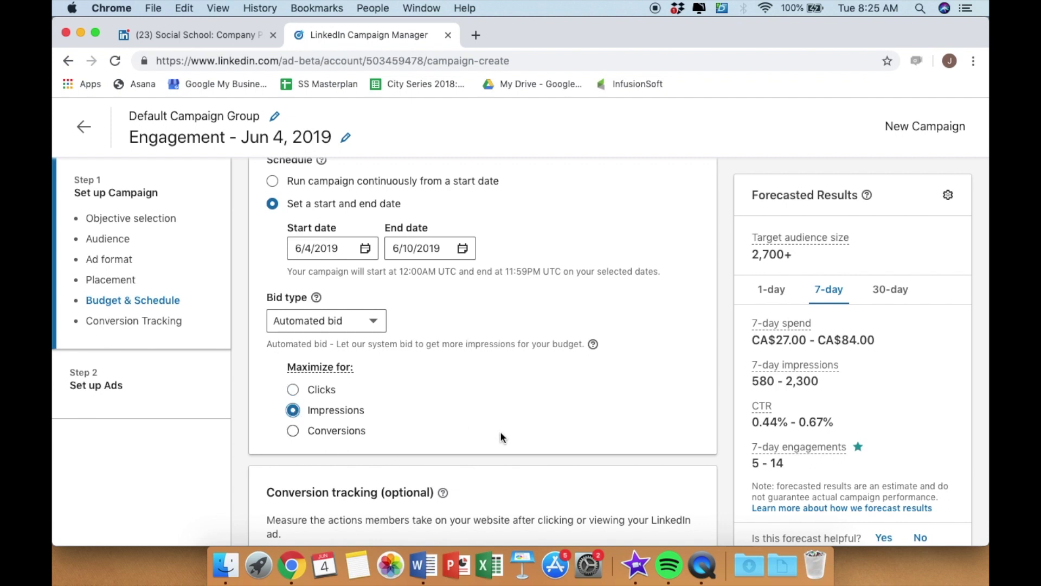
{"action": "scroll", "coordinate": [500, 437], "scroll_direction": "down", "scroll_amount": 5}
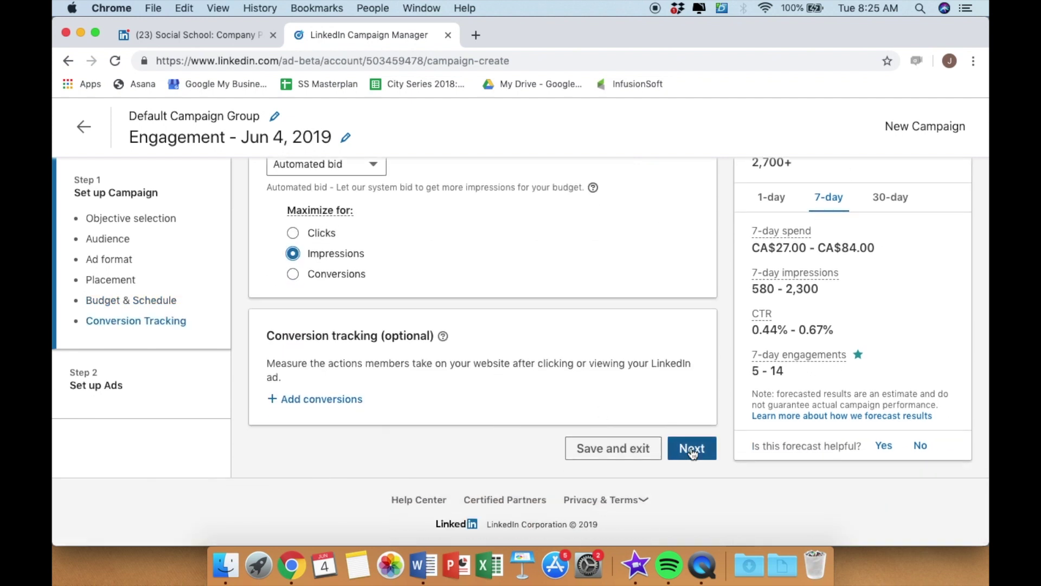
{"action": "left_click", "coordinate": [692, 451]}
{"action": "left_click", "coordinate": [776, 411]}
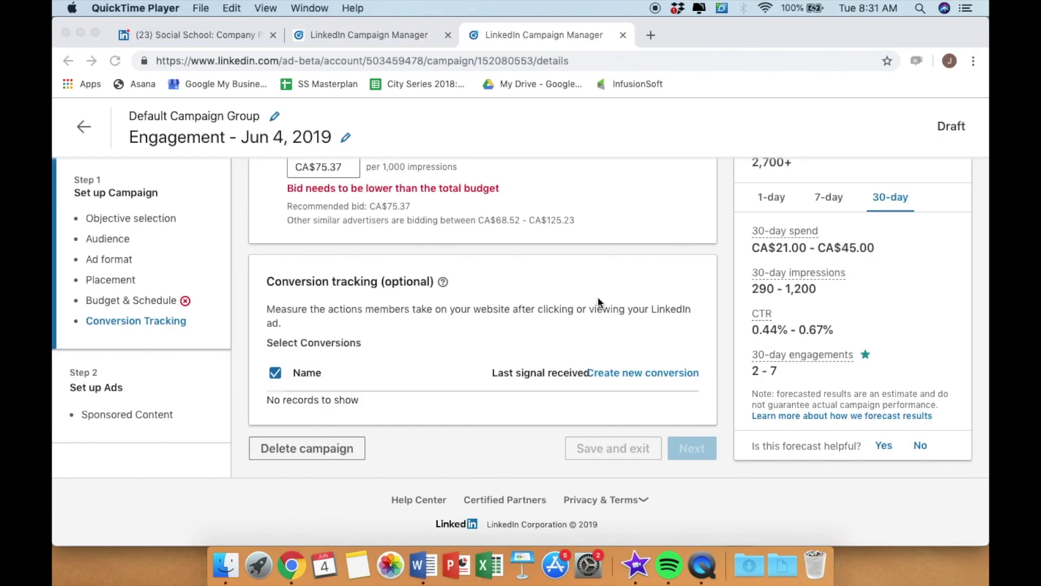
Try a CA$100.00 total budget and show 7-day forecast figures.
{"action": "scroll", "coordinate": [597, 297], "scroll_direction": "up", "scroll_amount": 3}
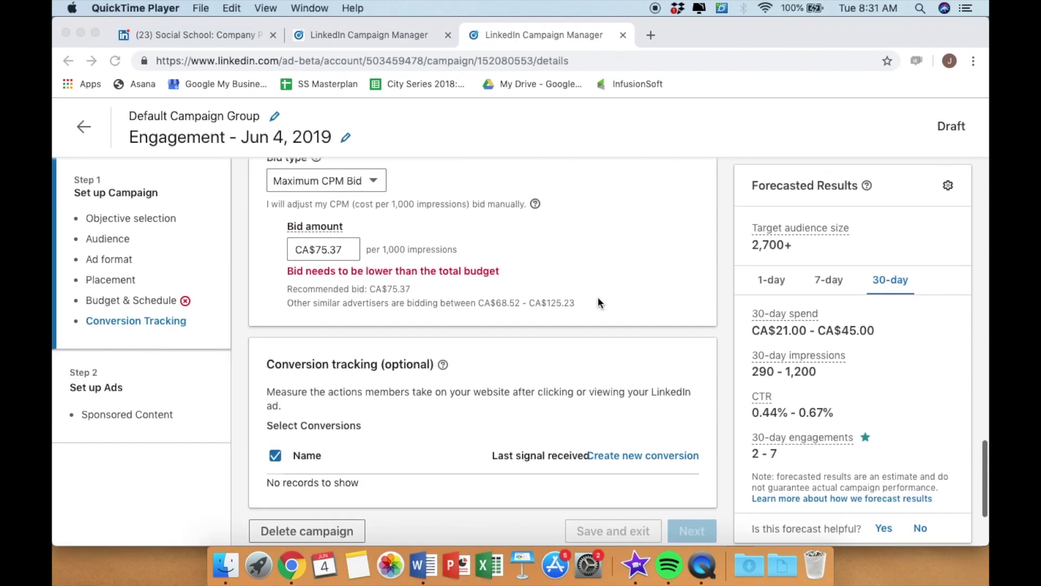
{"action": "scroll", "coordinate": [510, 275], "scroll_direction": "up", "scroll_amount": 3}
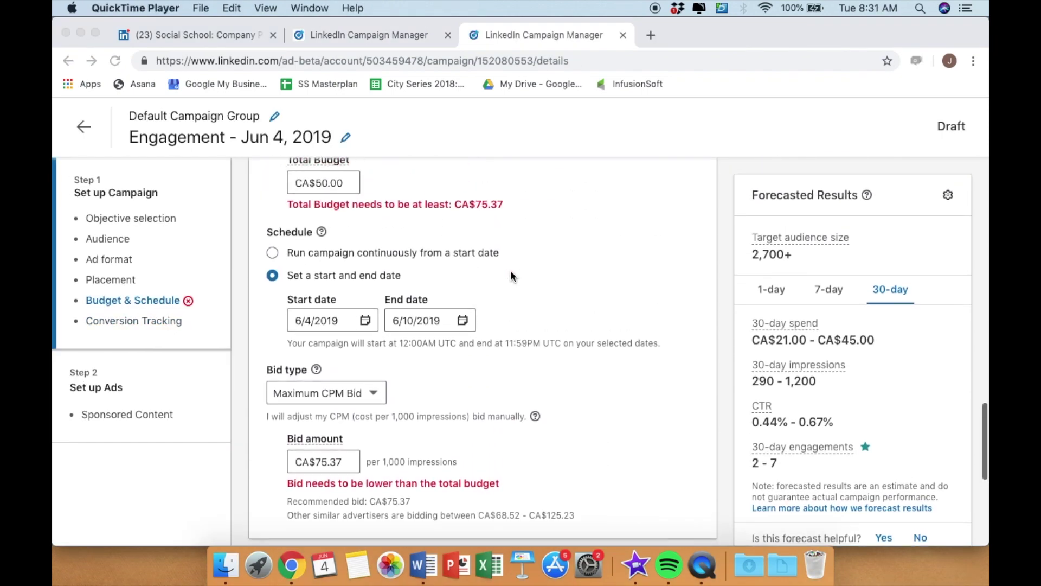
{"action": "left_click", "coordinate": [352, 463]}
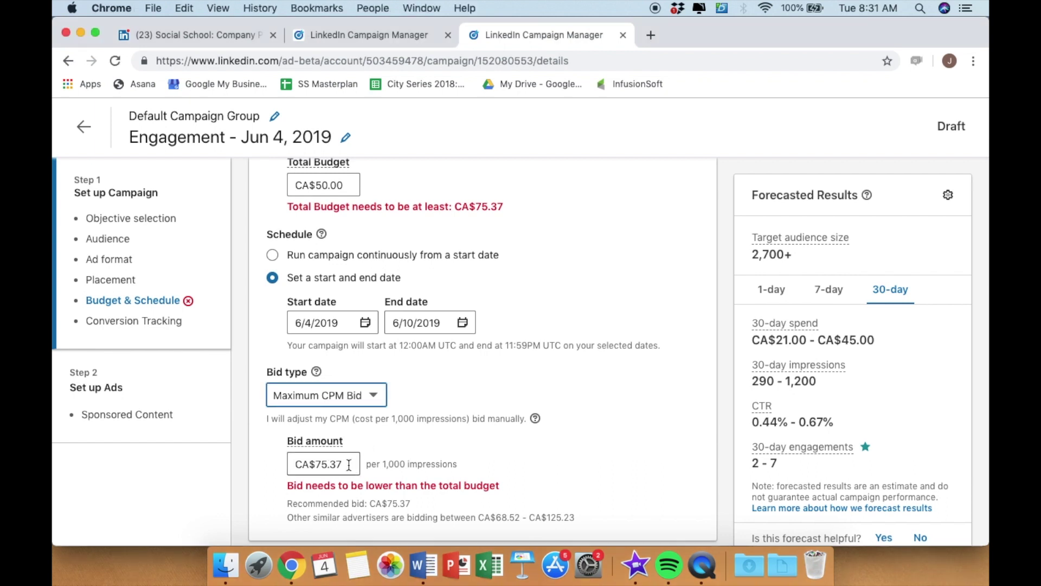
{"action": "scroll", "coordinate": [349, 464], "scroll_direction": "down", "scroll_amount": 1}
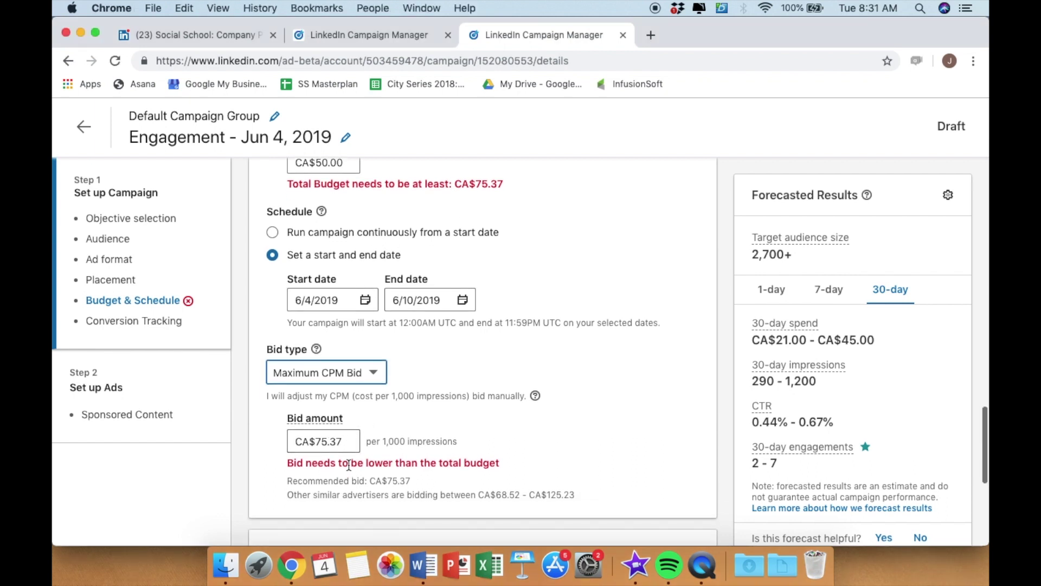
{"action": "scroll", "coordinate": [482, 497], "scroll_direction": "up", "scroll_amount": 5}
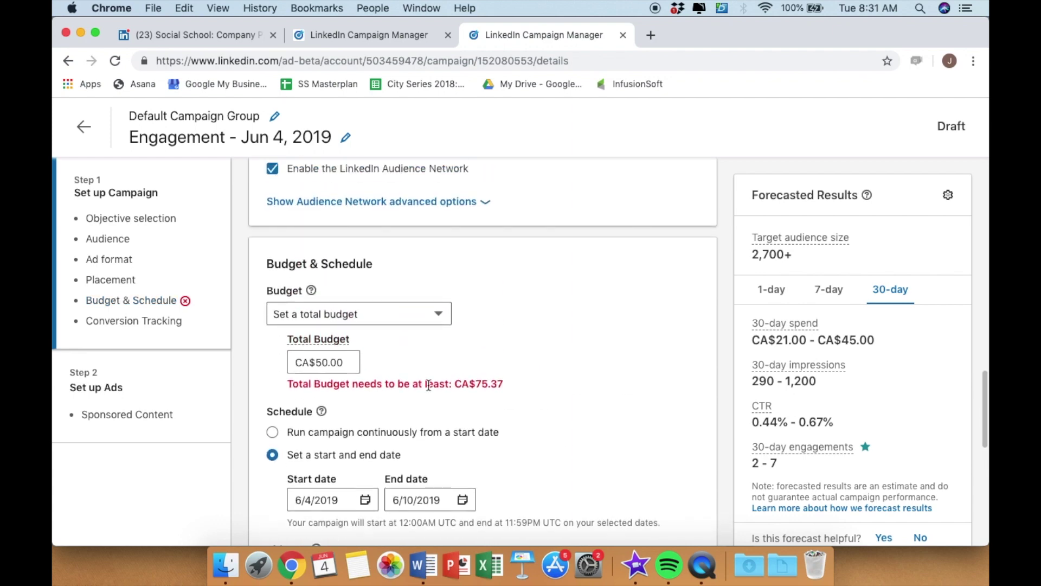
{"action": "left_click", "coordinate": [347, 362]}
{"action": "left_click_drag", "start_coordinate": [324, 362], "coordinate": [268, 359]}
{"action": "type", "text": "100"}
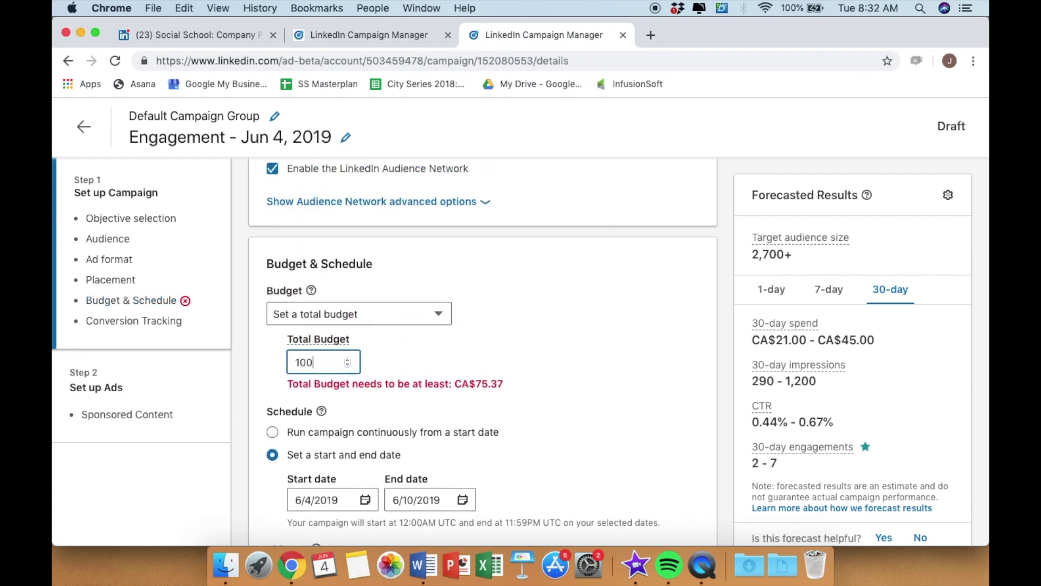
{"action": "left_click", "coordinate": [571, 381]}
{"action": "scroll", "coordinate": [571, 379], "scroll_direction": "down", "scroll_amount": 1}
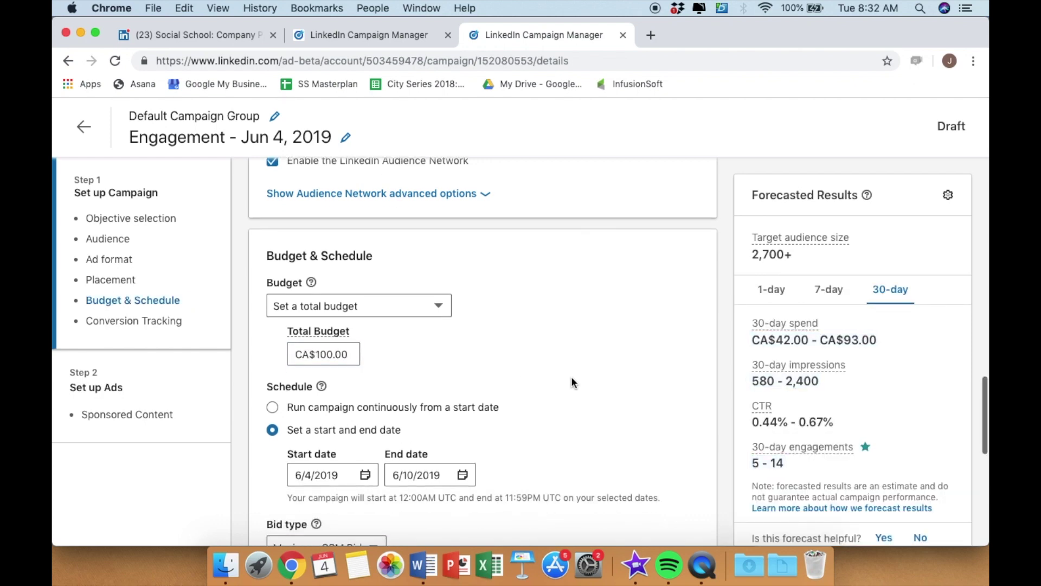
{"action": "left_click", "coordinate": [828, 289]}
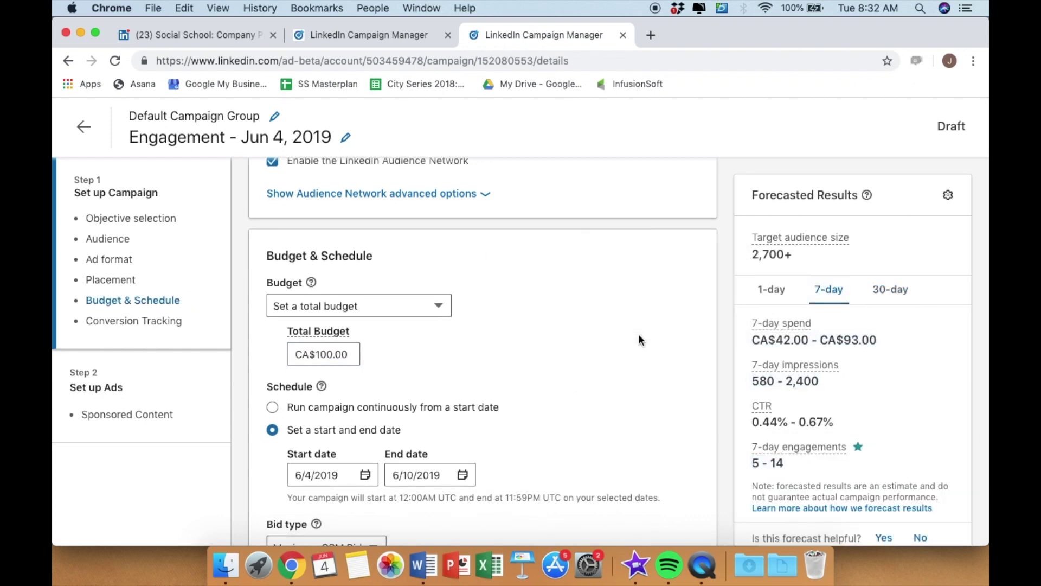
Settle the total budget at CA$80.00 after trying CA$50.00.
{"action": "left_click_drag", "start_coordinate": [355, 355], "coordinate": [286, 352]}
{"action": "type", "text": "50"}
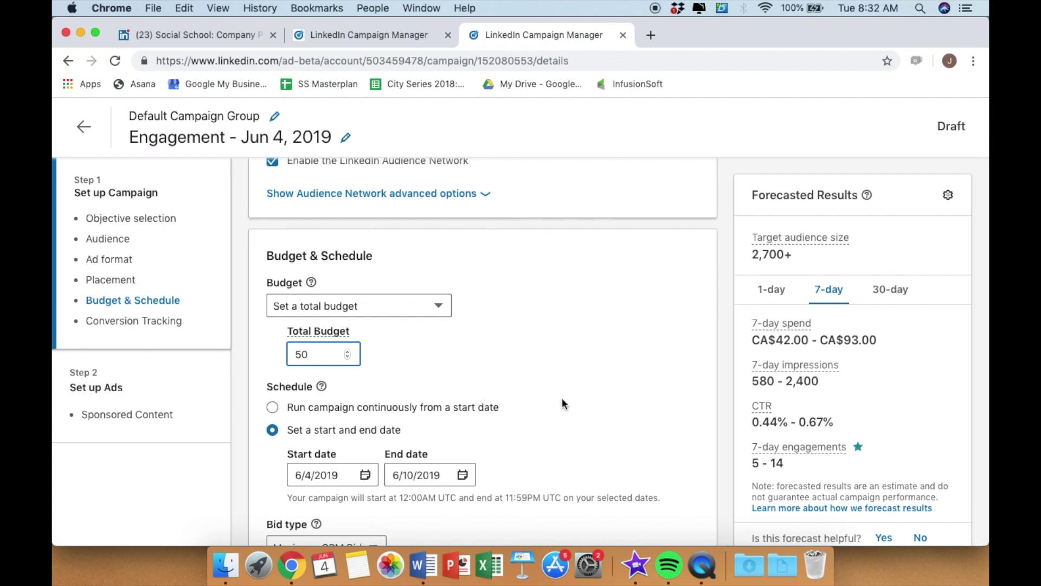
{"action": "left_click", "coordinate": [575, 402]}
{"action": "left_click_drag", "start_coordinate": [342, 357], "coordinate": [280, 360]}
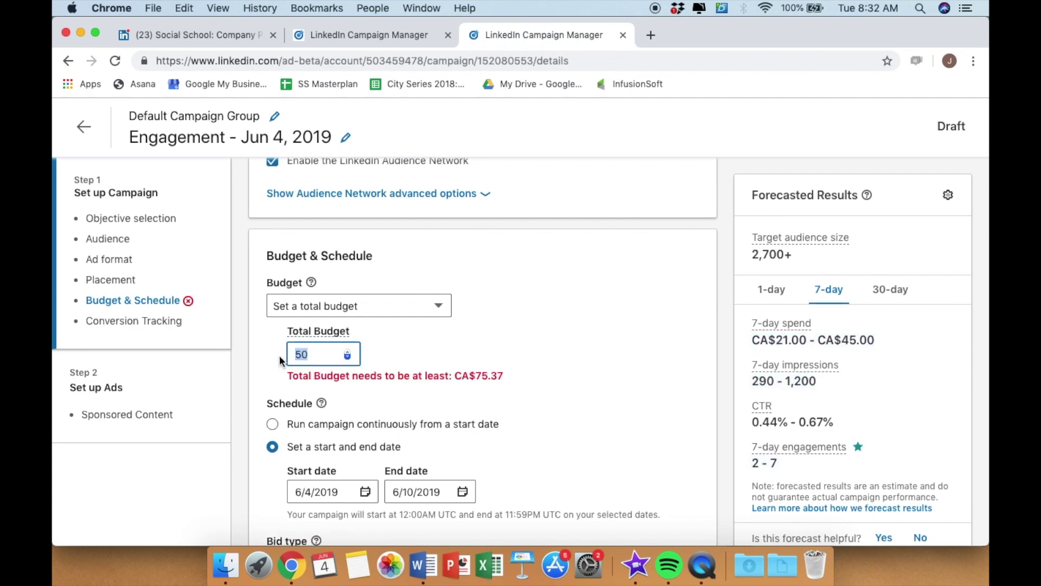
{"action": "type", "text": "80"}
{"action": "left_click", "coordinate": [586, 409]}
{"action": "scroll", "coordinate": [585, 410], "scroll_direction": "down", "scroll_amount": 5}
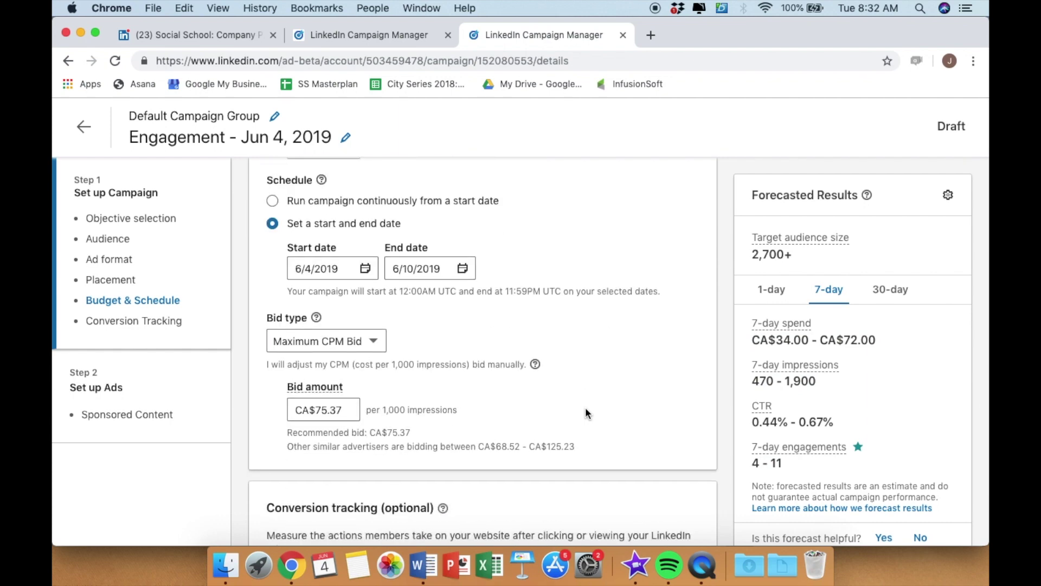
{"action": "scroll", "coordinate": [585, 408], "scroll_direction": "up", "scroll_amount": 2}
{"action": "scroll", "coordinate": [585, 408], "scroll_direction": "down", "scroll_amount": 6}
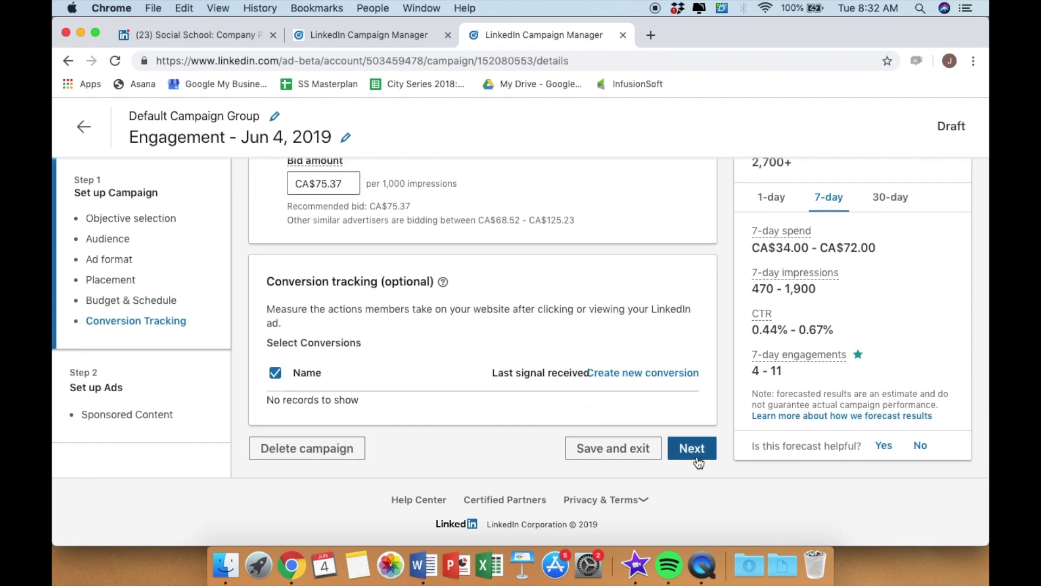
{"action": "left_click", "coordinate": [697, 456]}
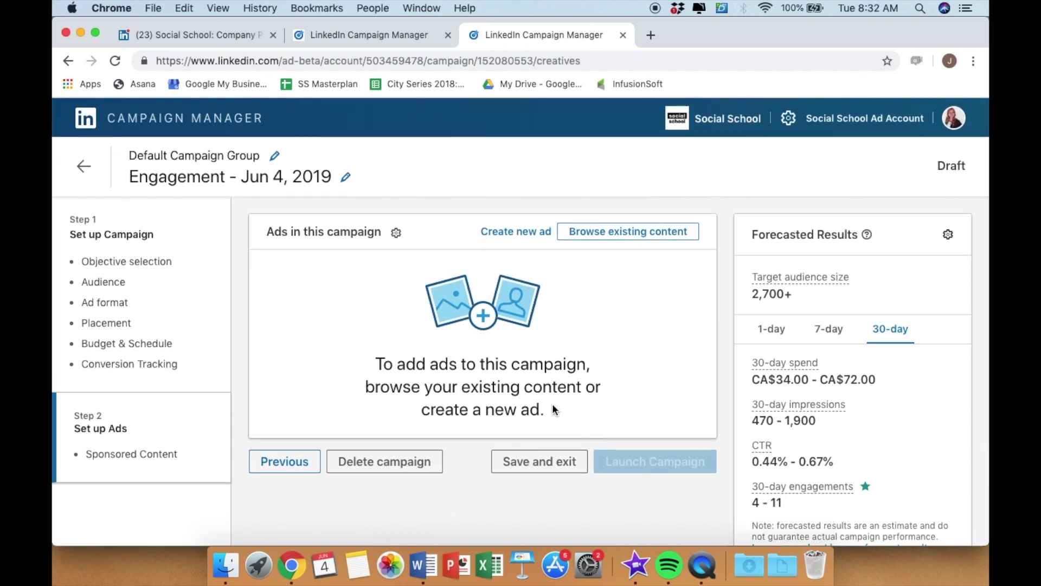
Sponsor the existing #SocialEdmonton workshop post as the campaign's ad.
{"action": "left_click", "coordinate": [639, 233]}
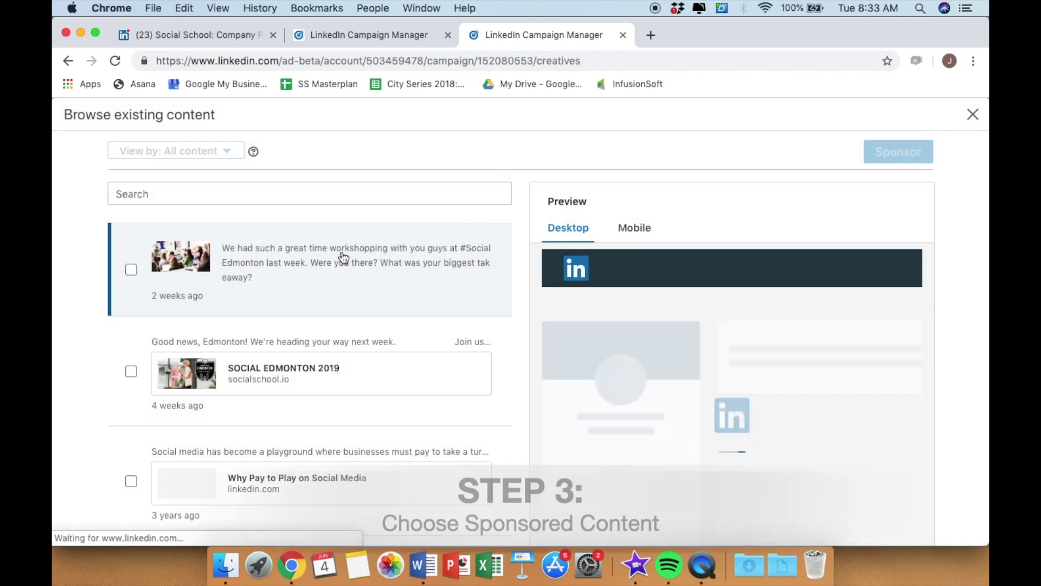
{"action": "left_click", "coordinate": [131, 269]}
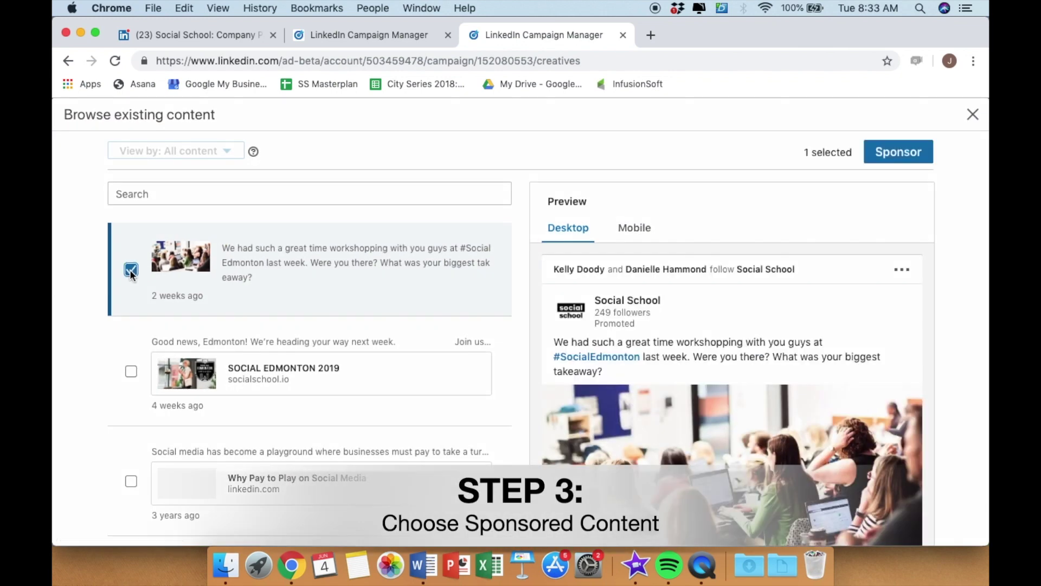
{"action": "left_click", "coordinate": [905, 157]}
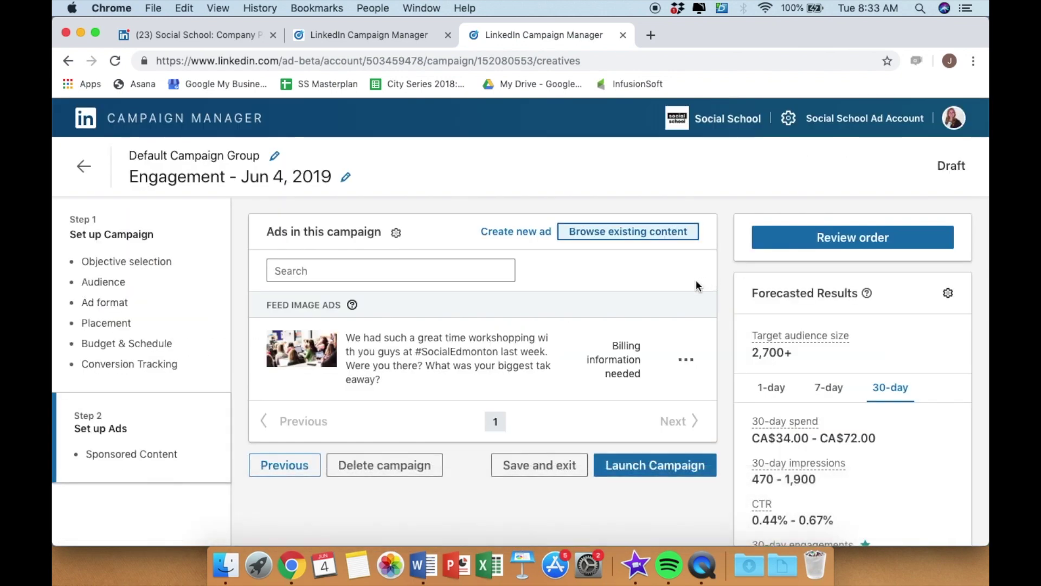
{"action": "scroll", "coordinate": [696, 279], "scroll_direction": "down", "scroll_amount": 1}
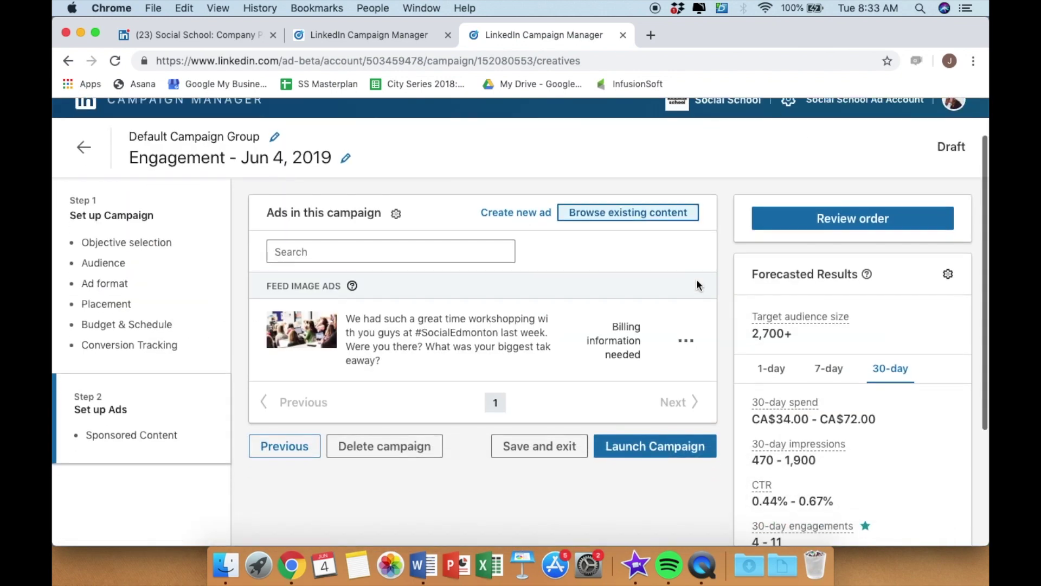
Launch the campaign so its status reads Active.
{"action": "left_click", "coordinate": [654, 450]}
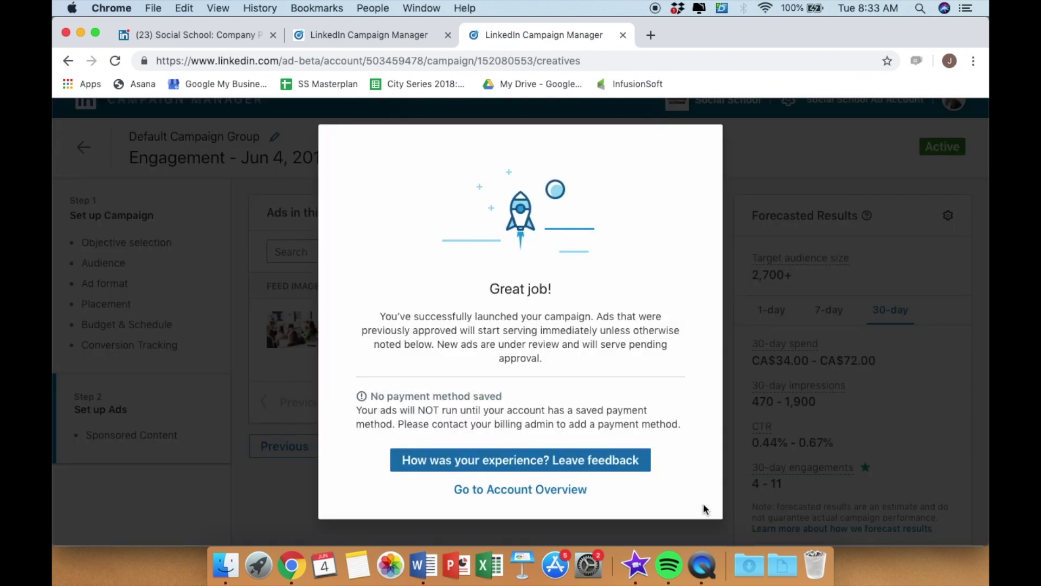